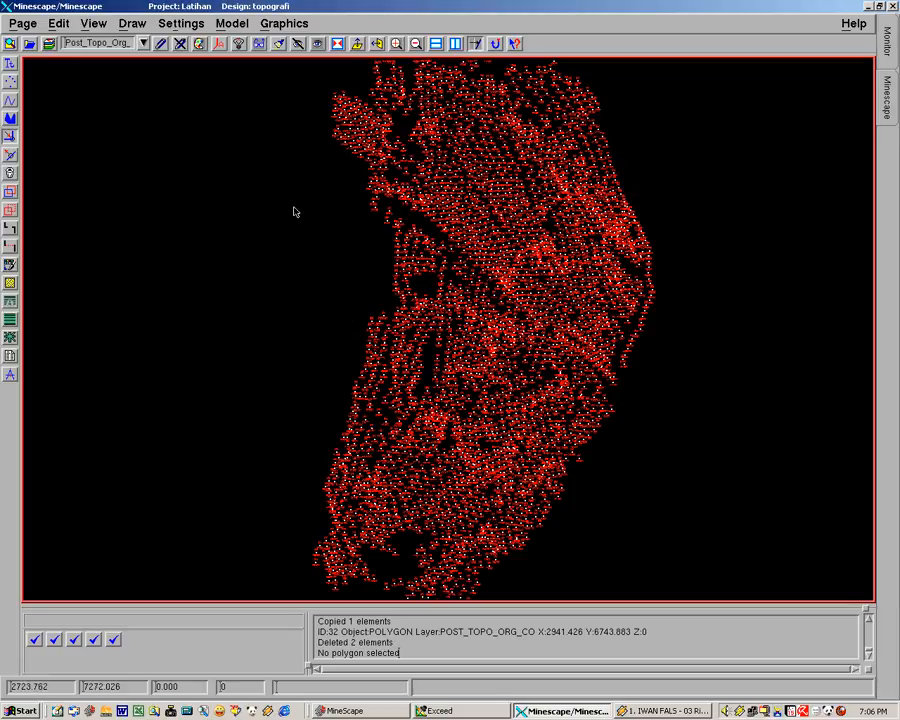
Step: Open the Contour dialog and set its input source to Design with design file topografi
click(275, 24)
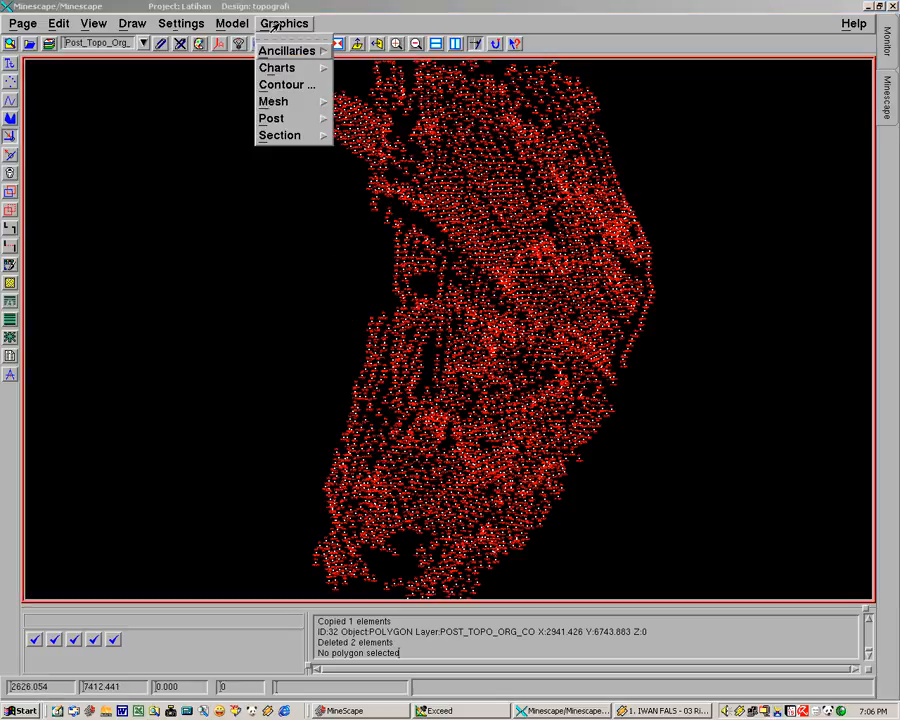
click(288, 86)
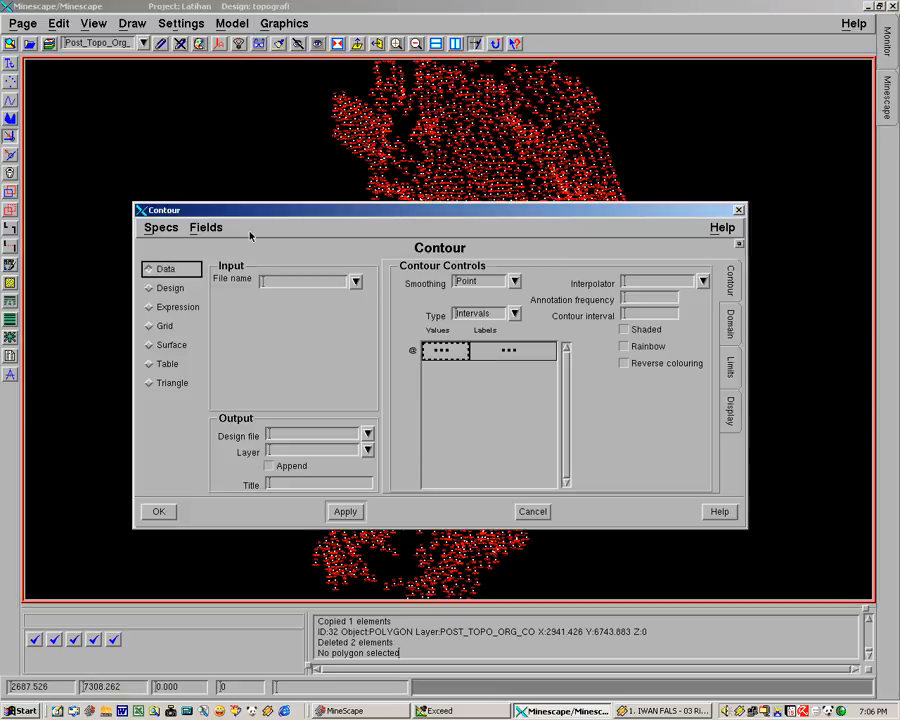
drag(303, 221, 293, 106)
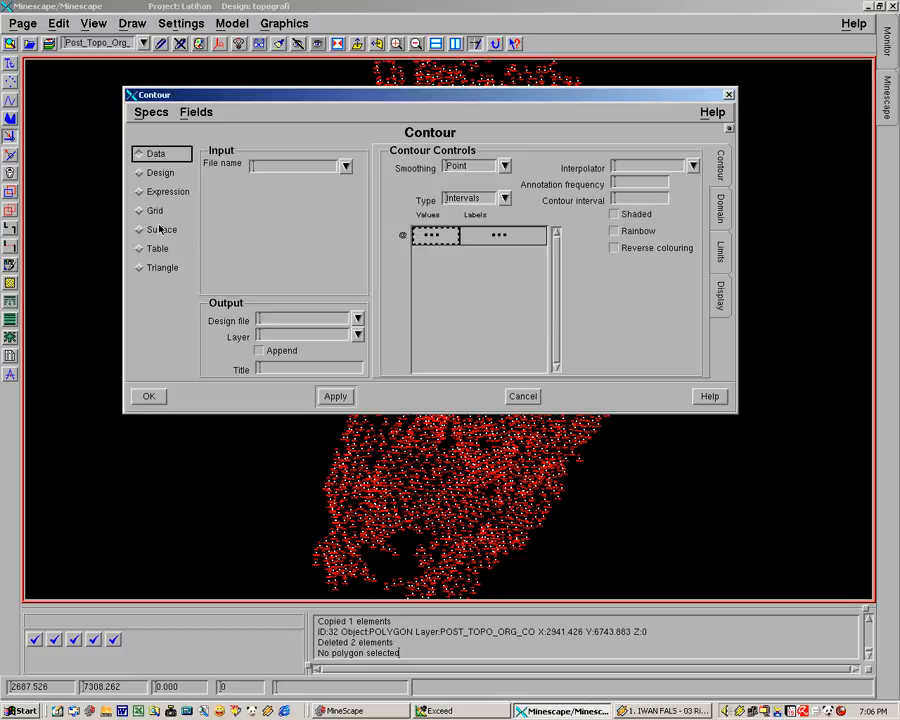
click(140, 173)
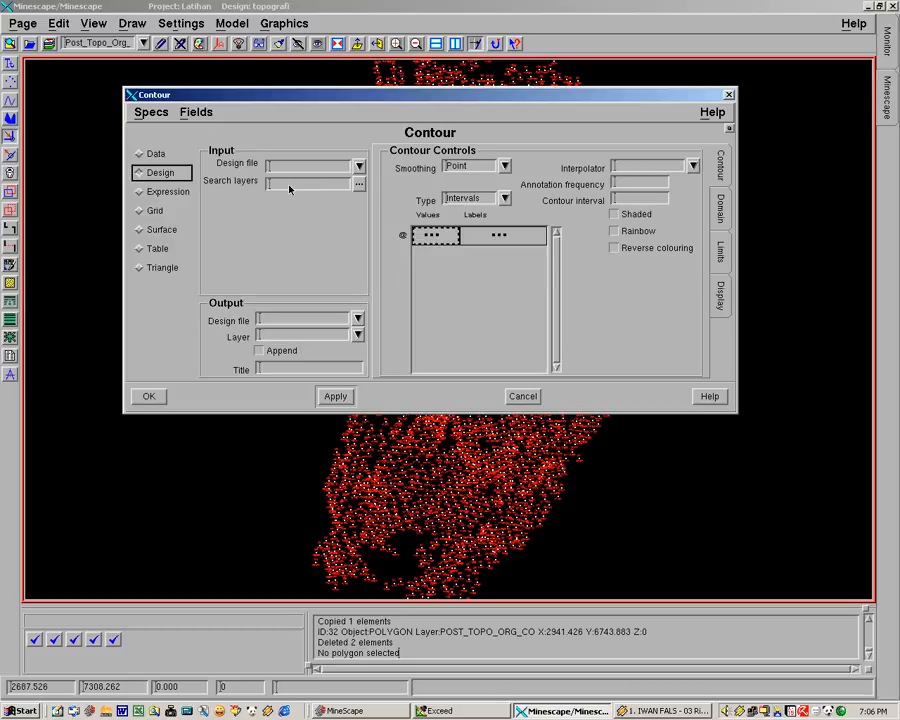
click(341, 168)
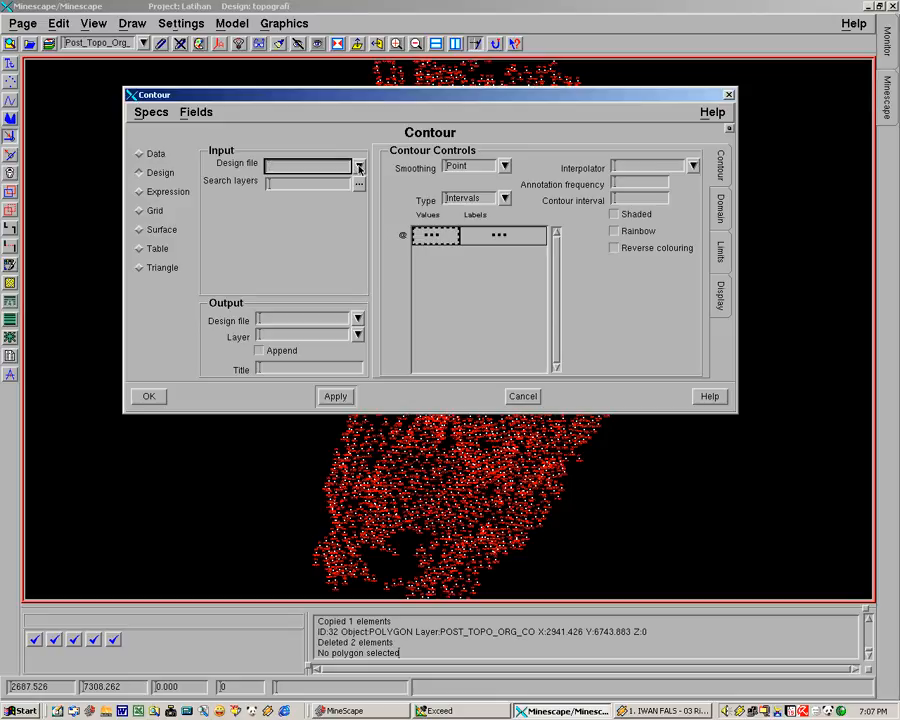
click(358, 167)
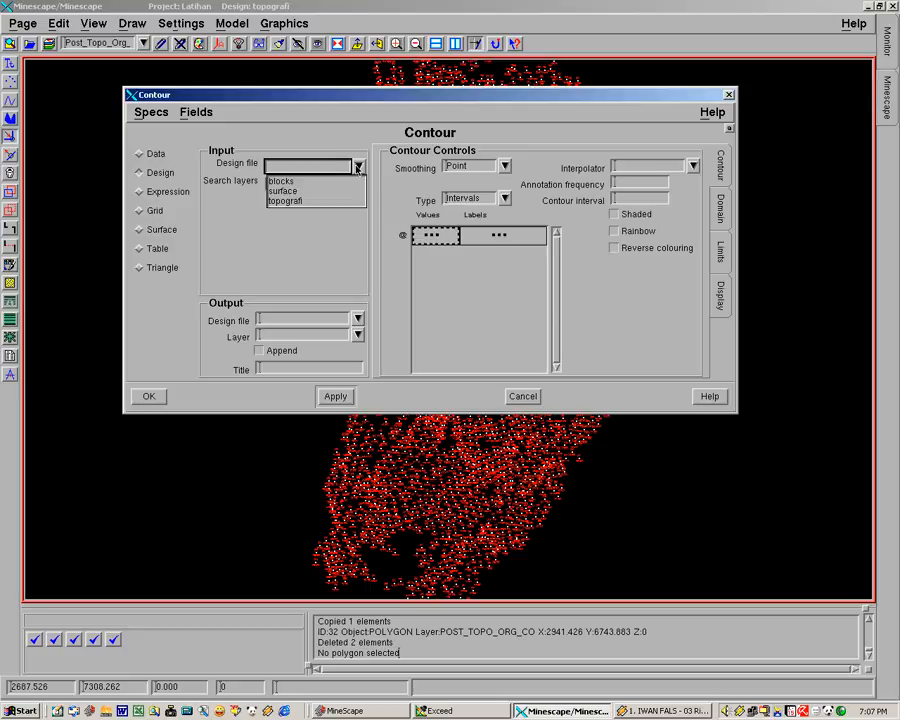
click(310, 202)
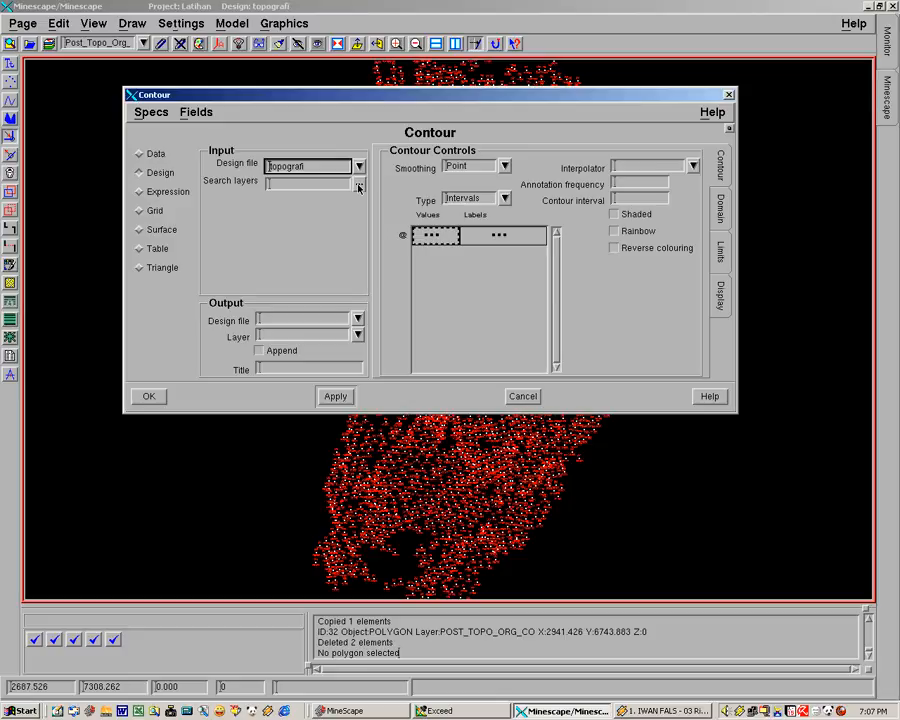
Step: Set the search layer to Post_Topo_Org_Co
click(358, 187)
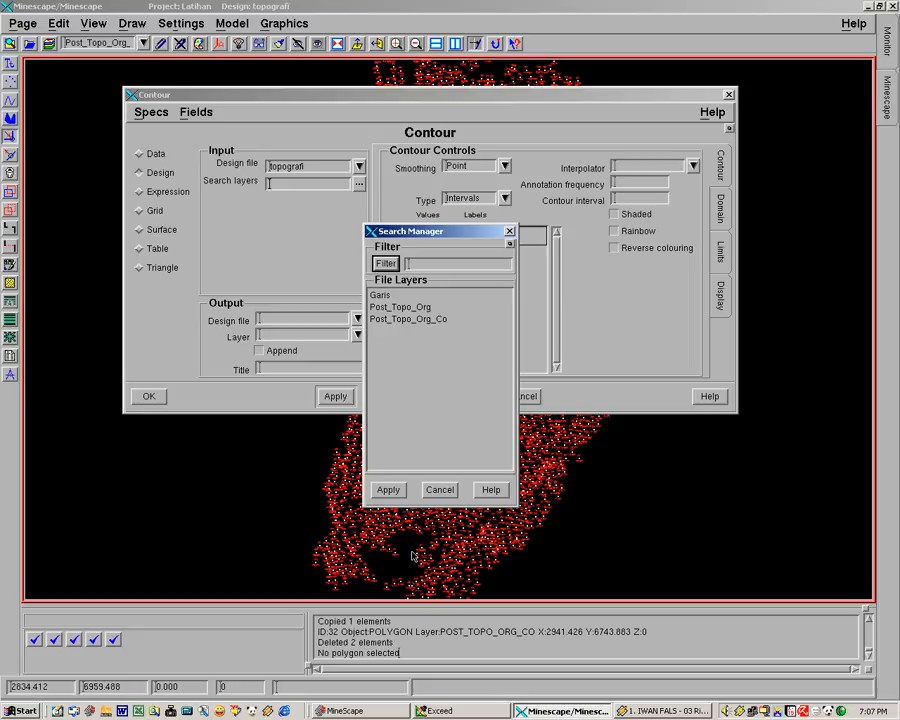
click(401, 320)
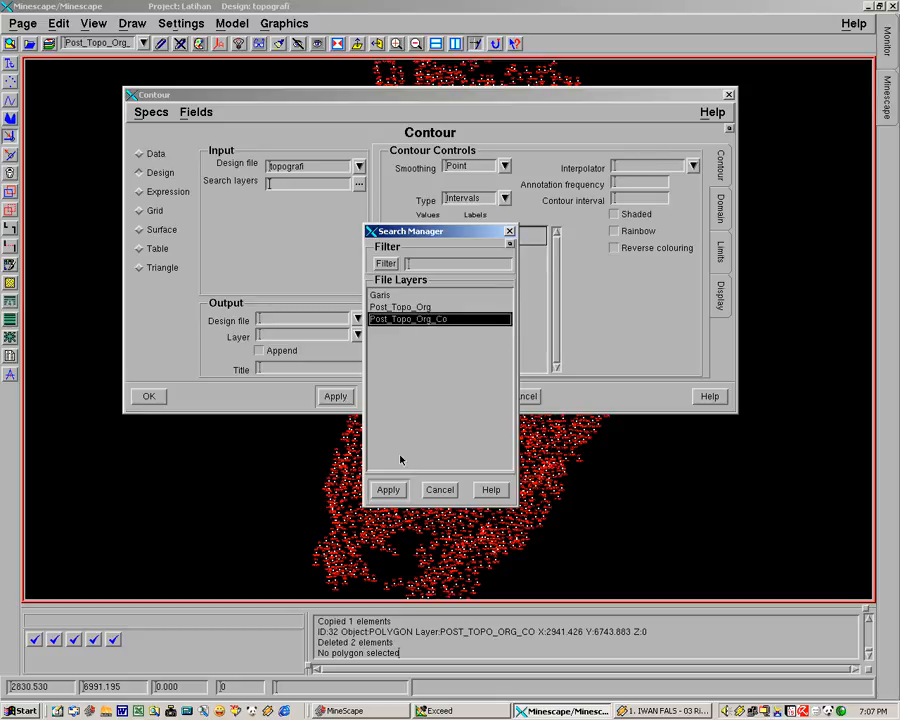
click(389, 490)
click(388, 491)
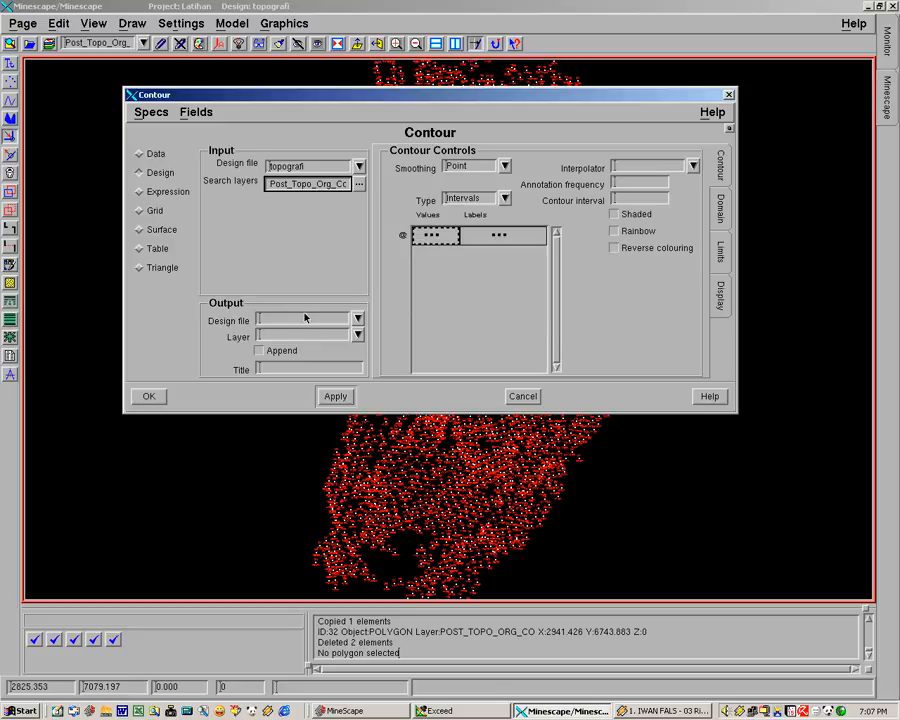
Step: Set the output design file to topografi and the output layer to Contour_Org
click(358, 319)
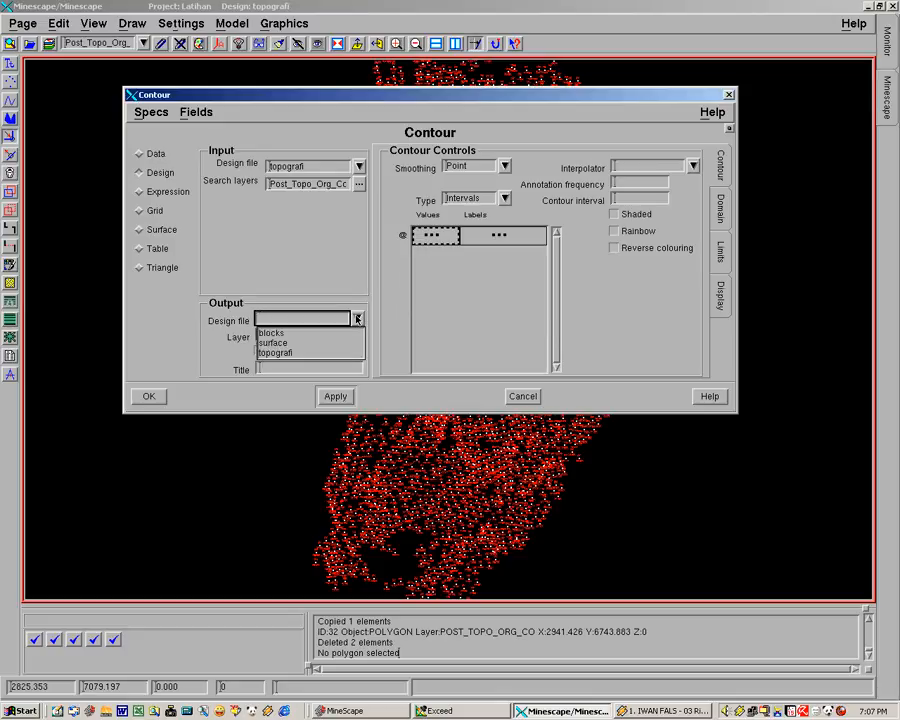
click(285, 354)
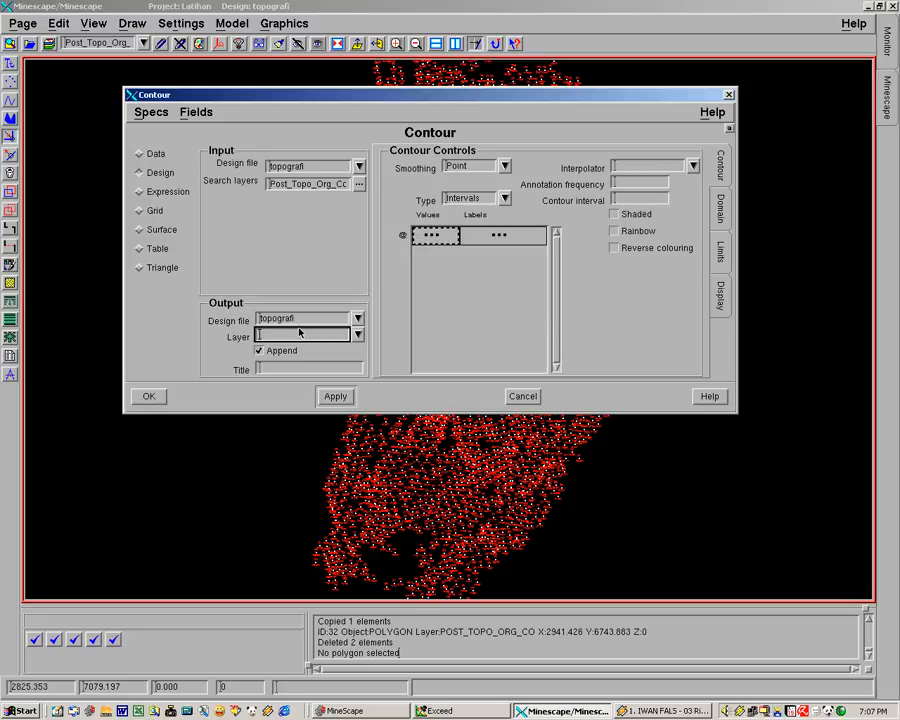
text(co)
text(nt)
text(_c)
text(rg)
text(our)
Step: Keep smoothing at Point and set the interpolator to contour
click(505, 167)
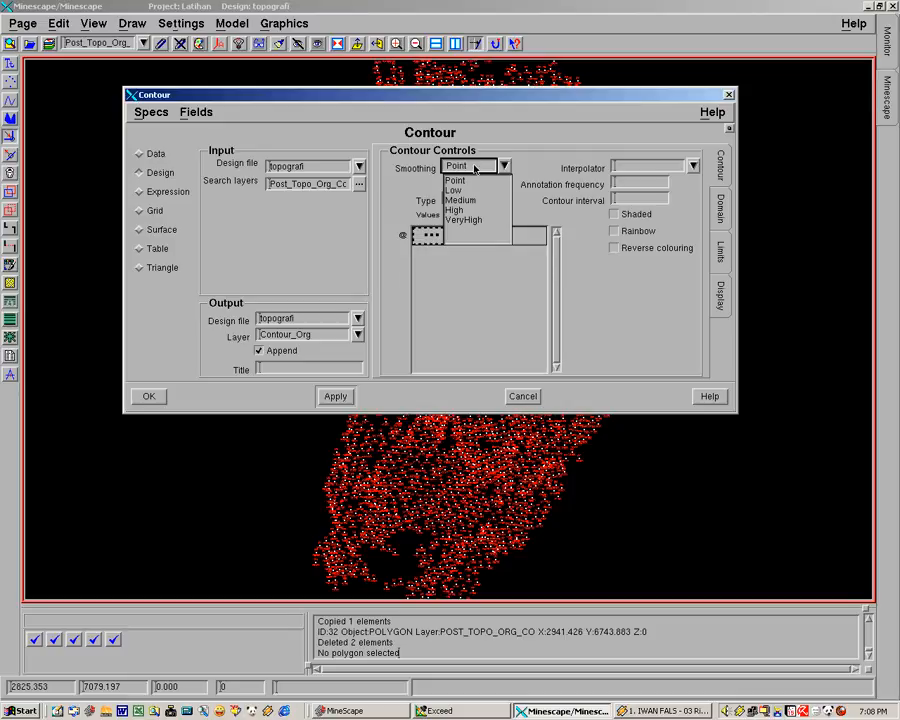
click(476, 169)
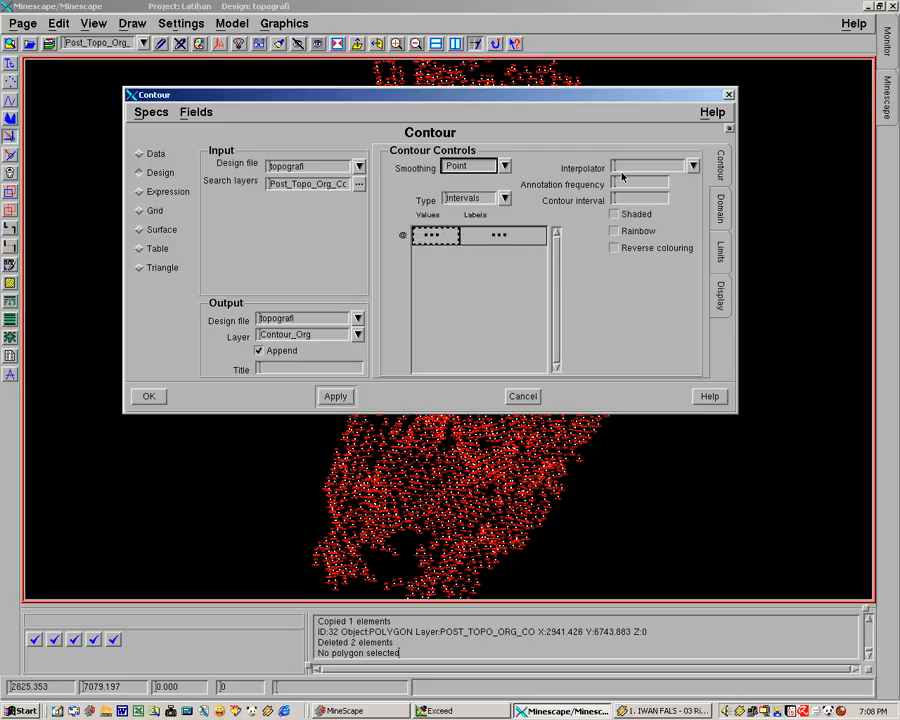
click(693, 168)
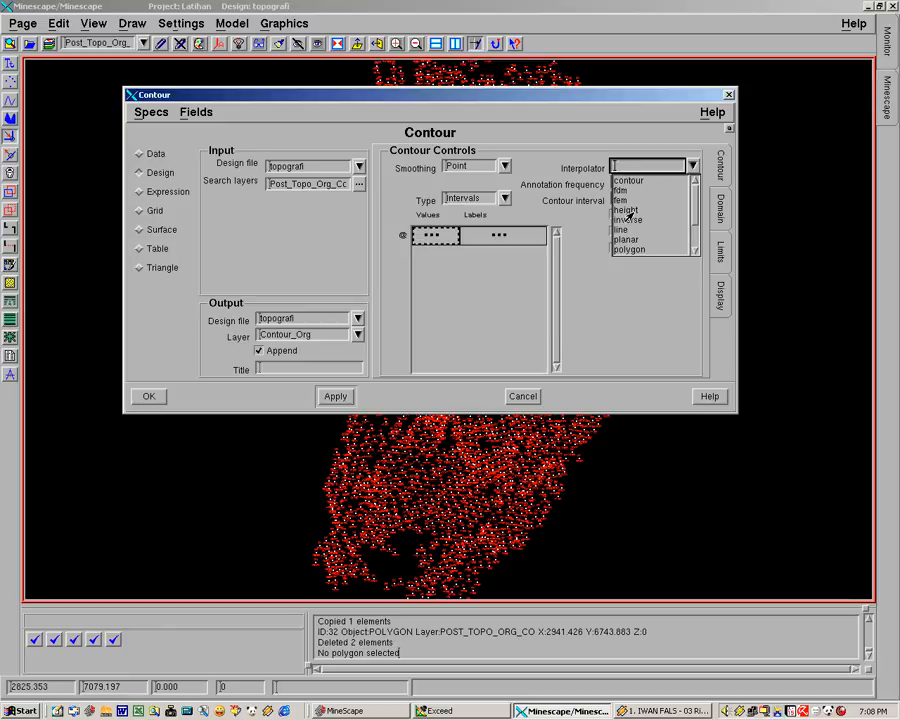
click(628, 180)
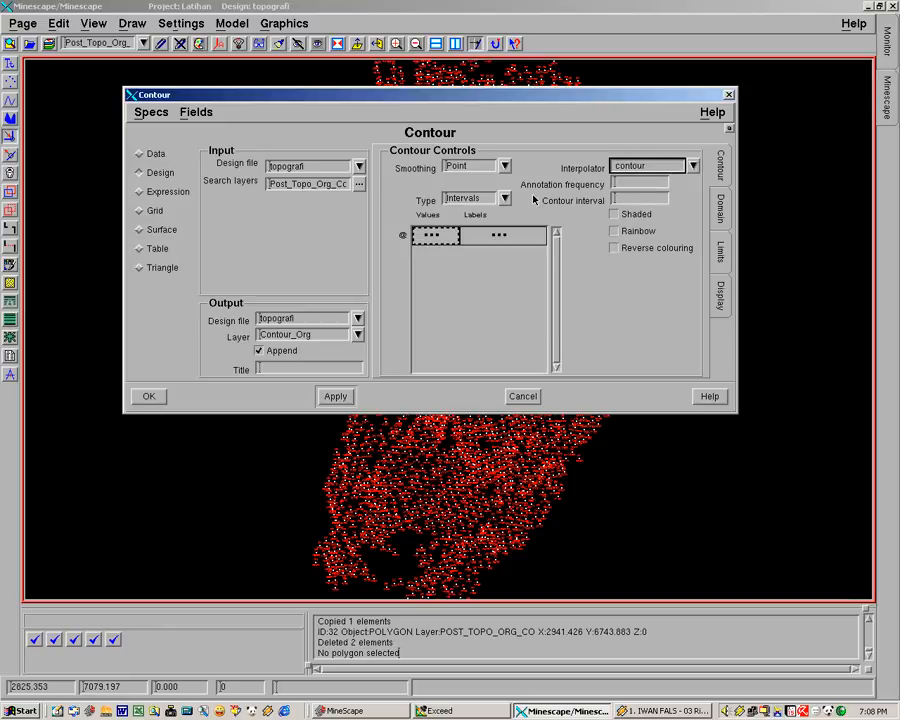
Step: Set the contour type to Intervals, annotation frequency to 10 and contour interval to 1
click(499, 199)
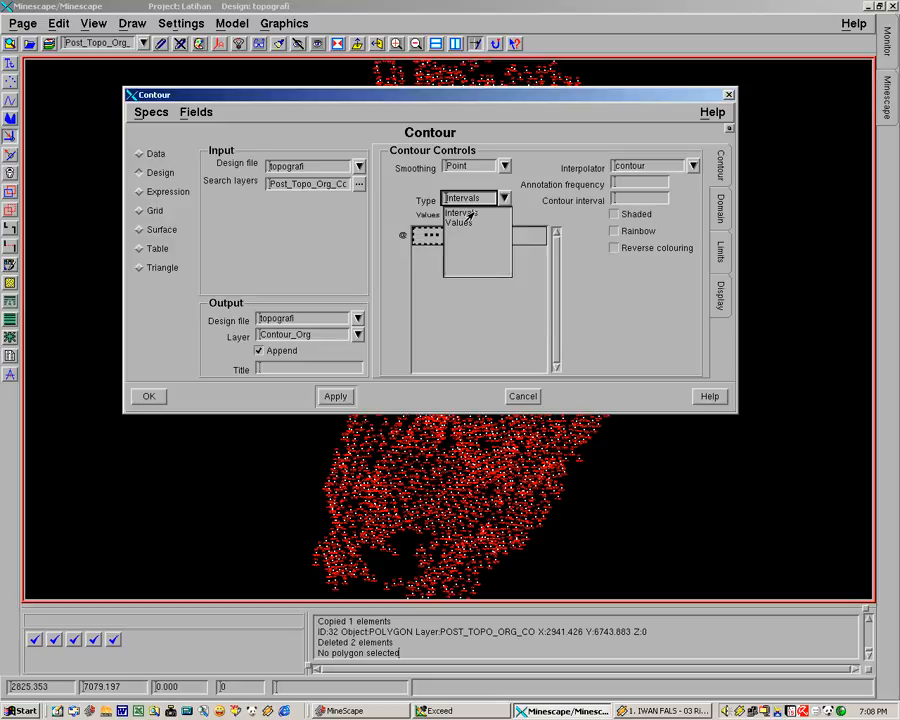
click(470, 213)
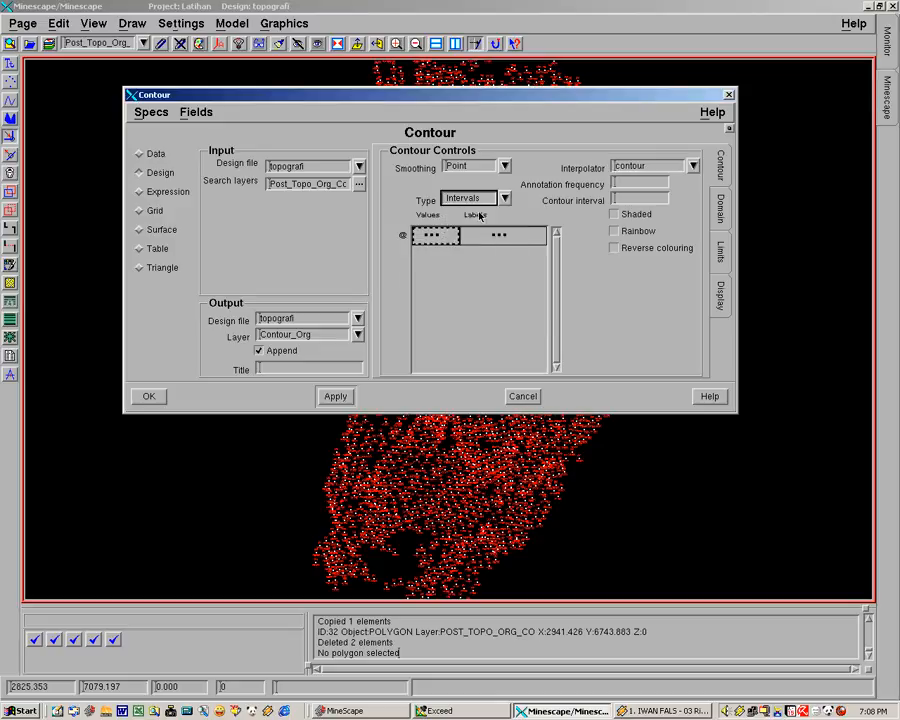
click(637, 185)
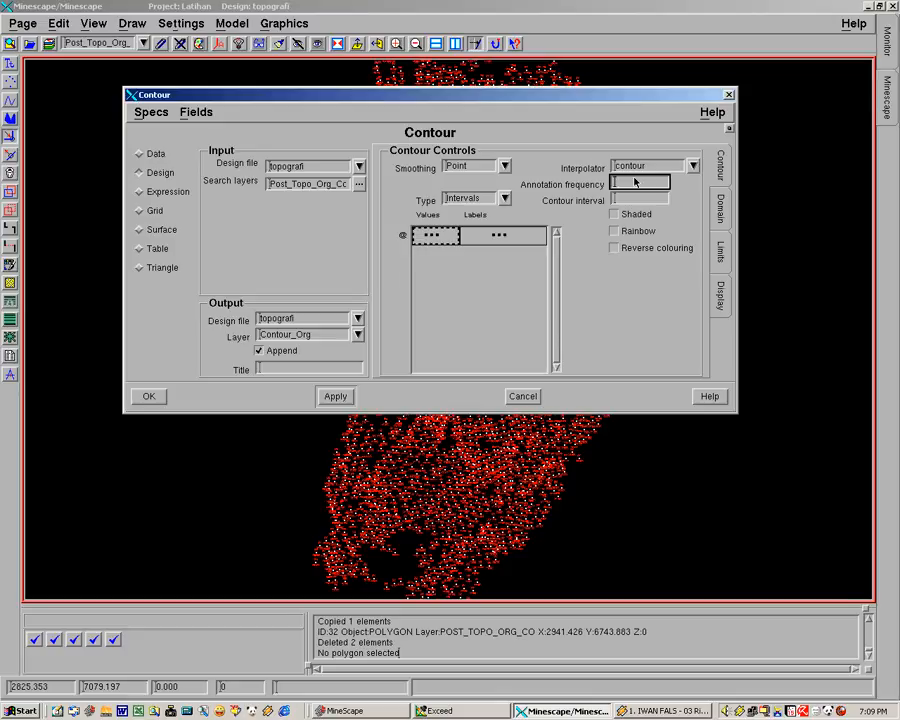
click(621, 200)
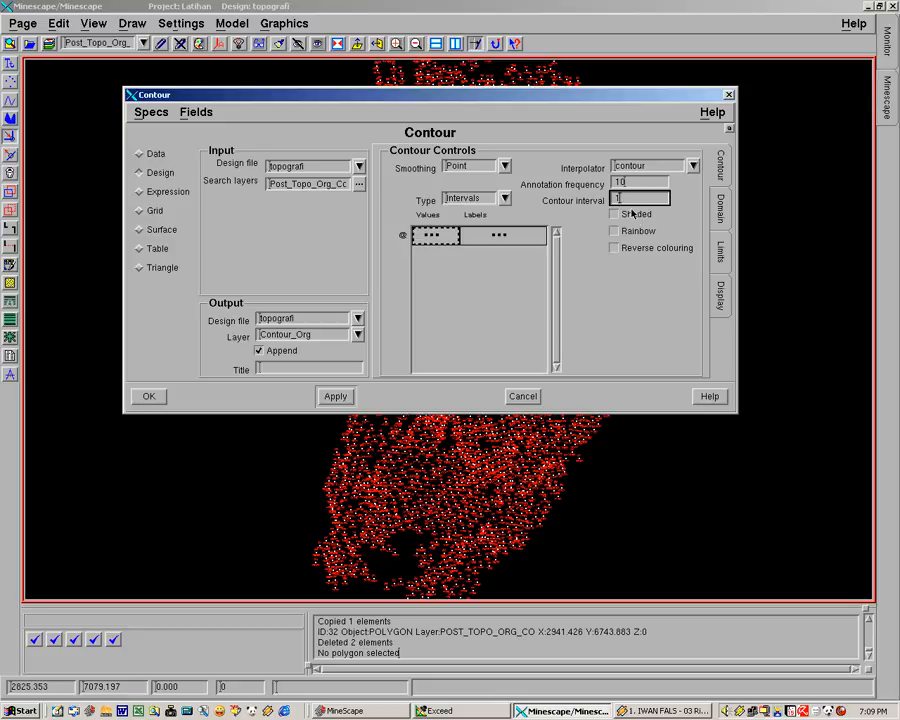
Step: Review the Domain and Limits settings, then open the Display settings
click(721, 210)
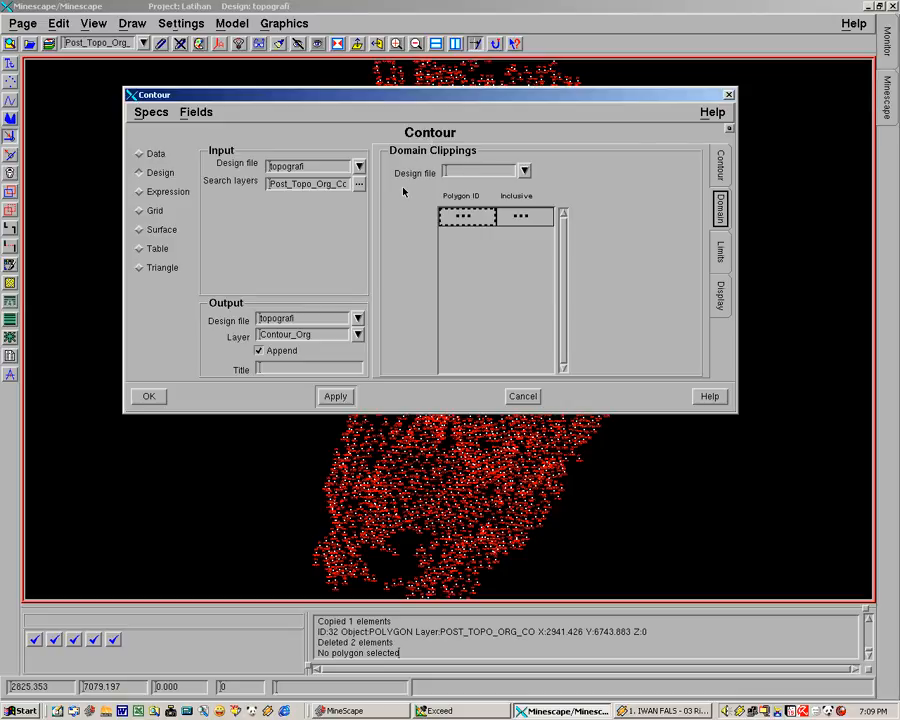
click(474, 172)
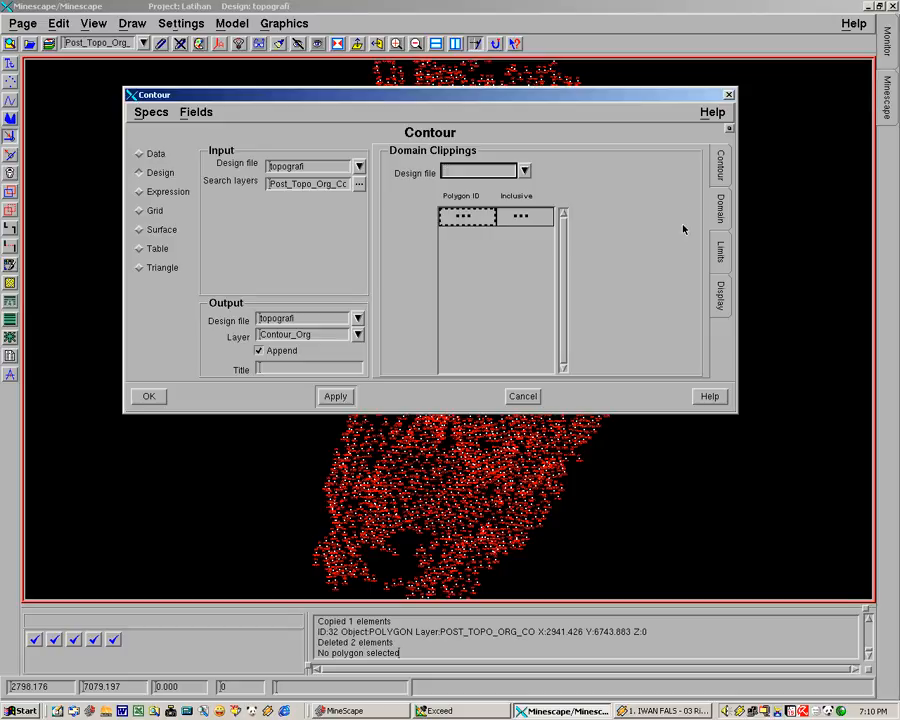
click(721, 250)
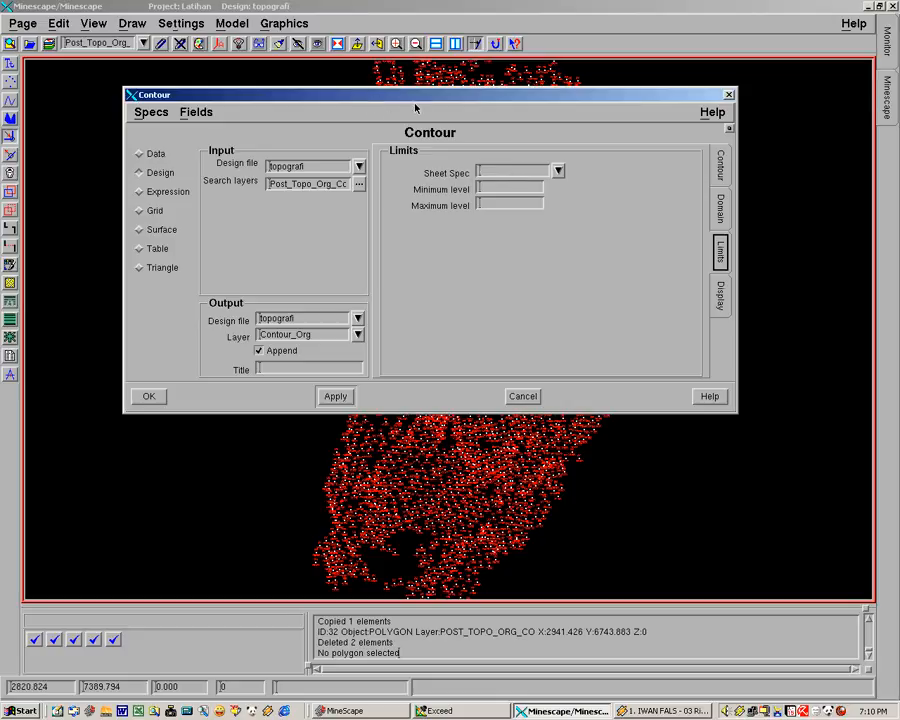
drag(416, 96, 362, 142)
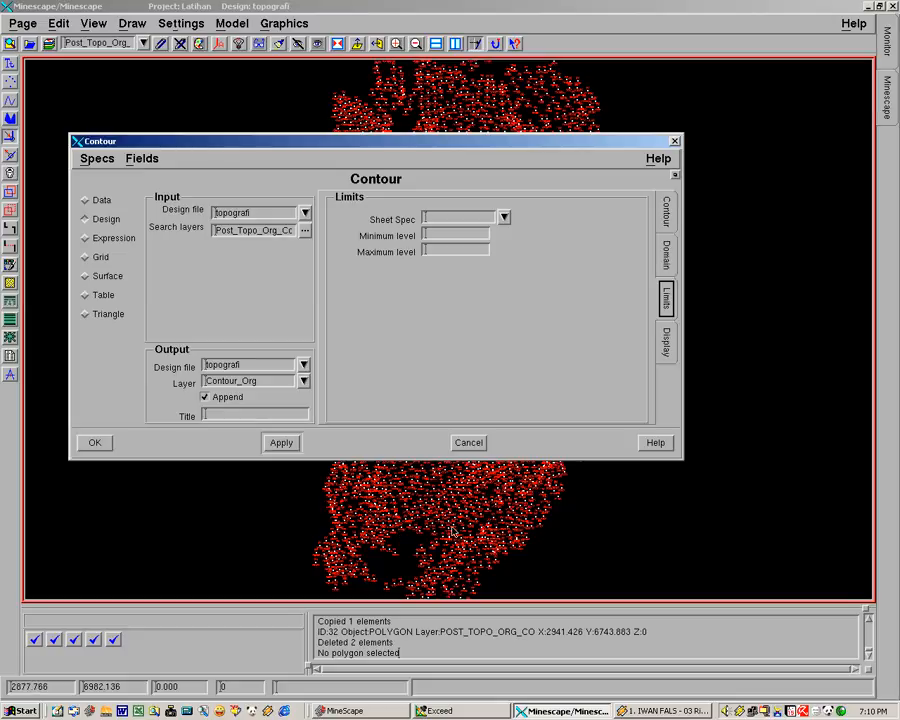
click(666, 345)
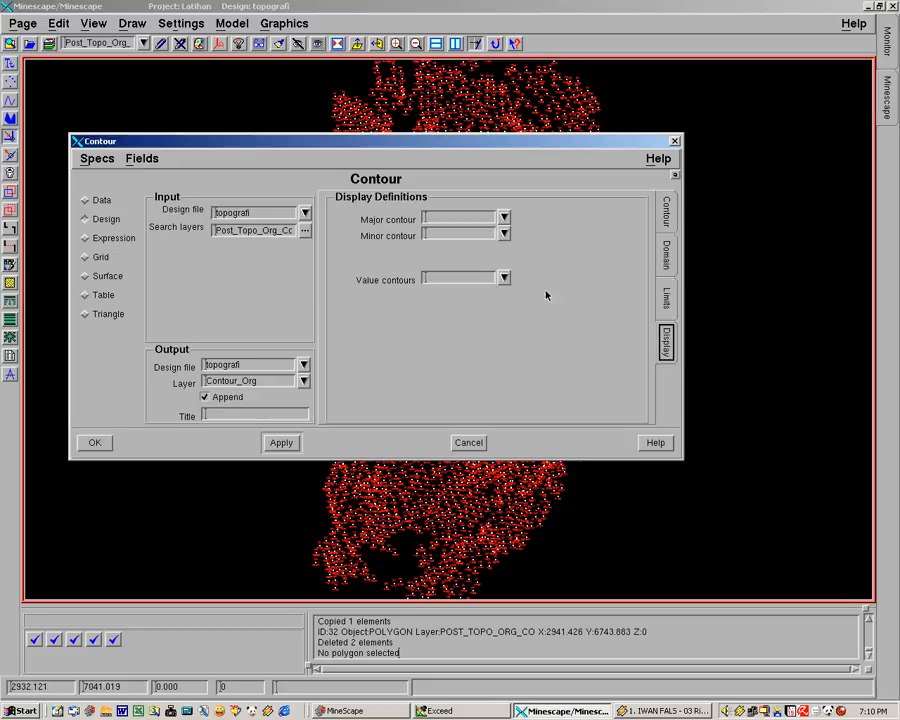
Step: Set the major contour display to red, minor contour to white and value contours to red
click(472, 216)
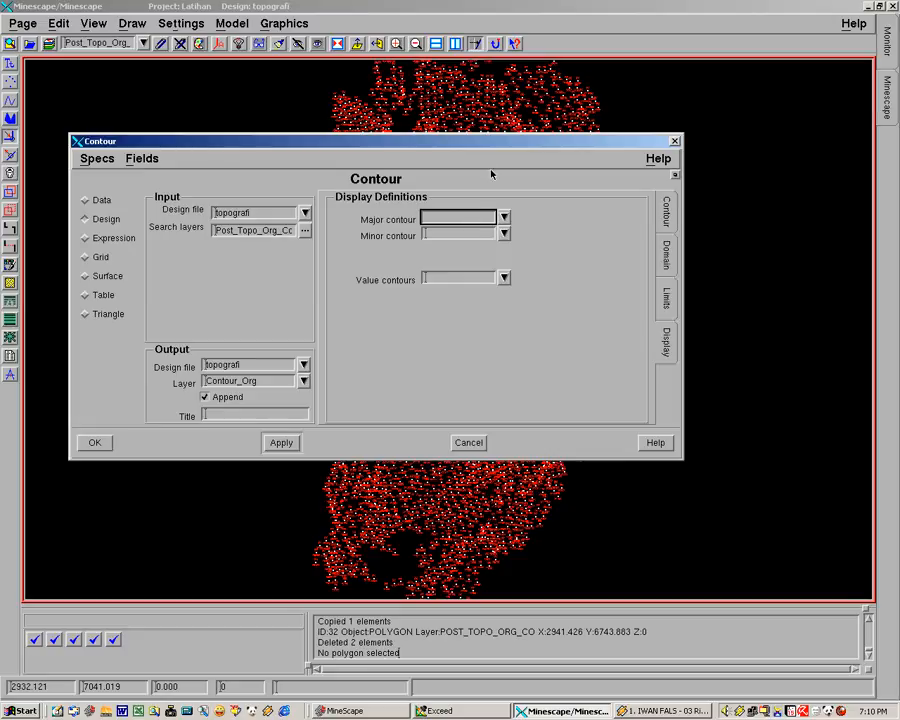
click(504, 217)
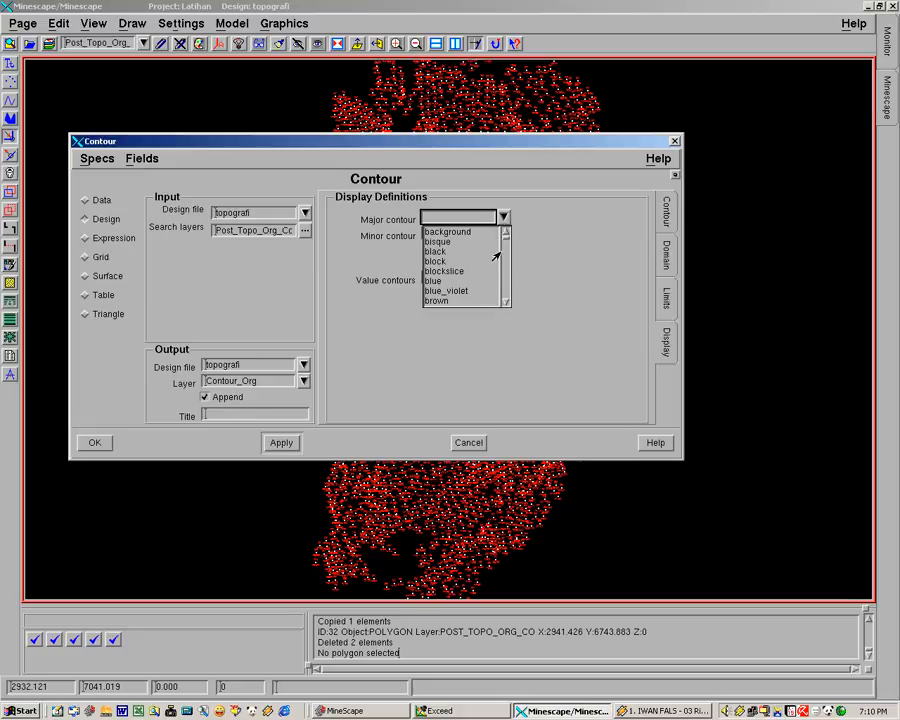
mouse_move(507, 236)
mouse_down()
mouse_move(505, 258)
mouse_move(507, 231)
mouse_up()
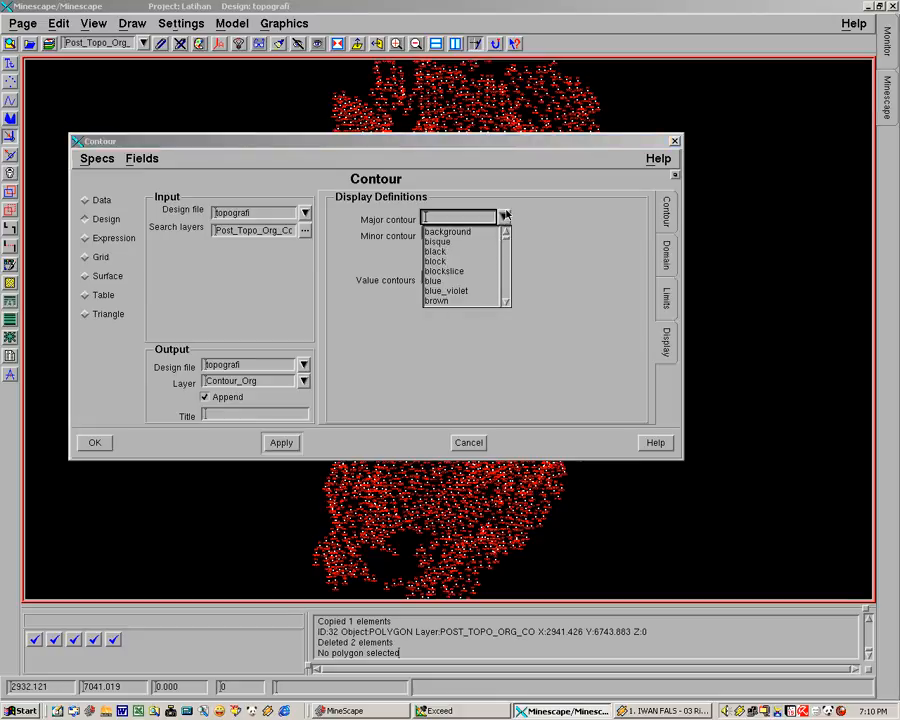
click(480, 223)
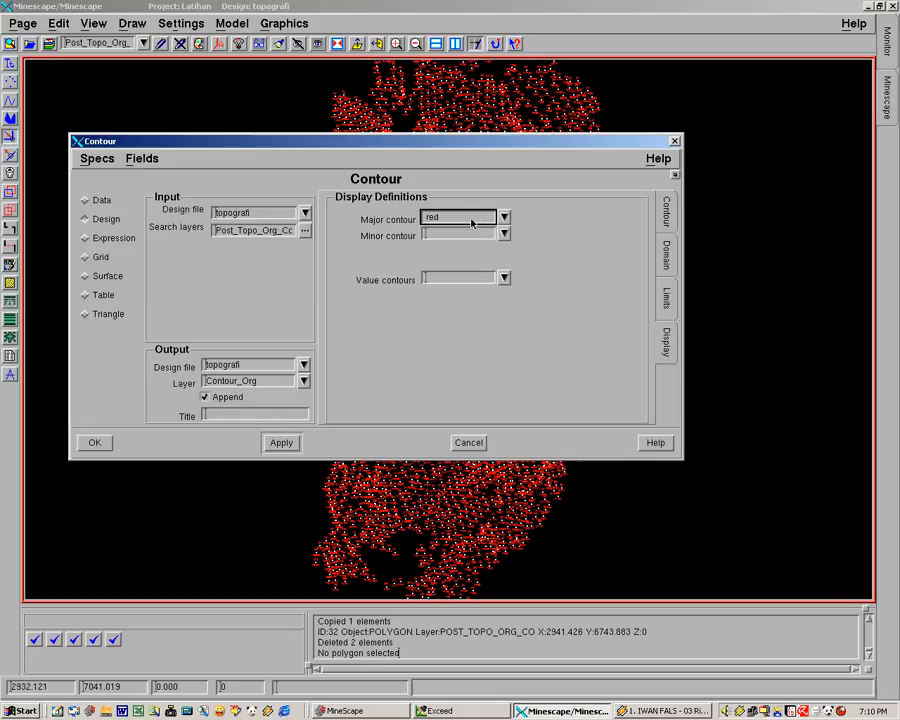
click(471, 235)
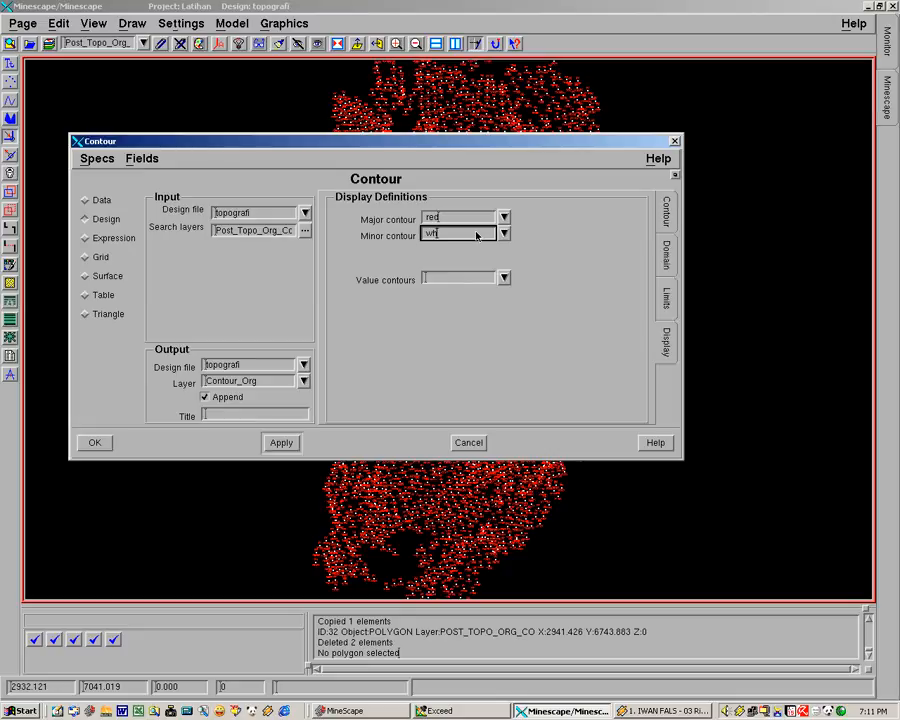
click(468, 279)
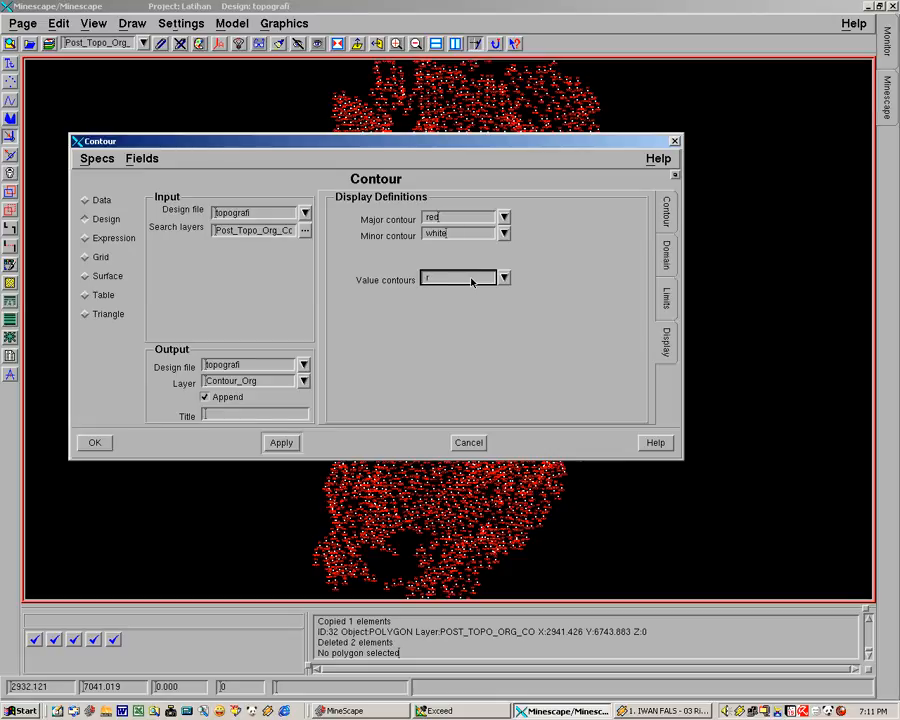
click(475, 233)
Step: Edit the red display definition used for major contours, setting its line weight to Twox
click(475, 219)
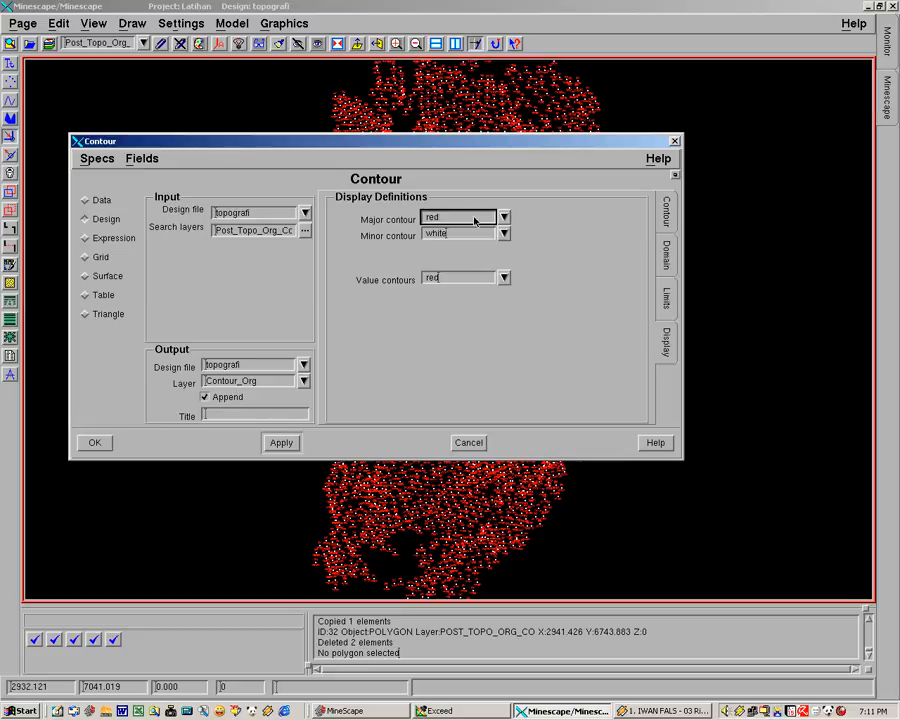
right_click(475, 219)
click(496, 328)
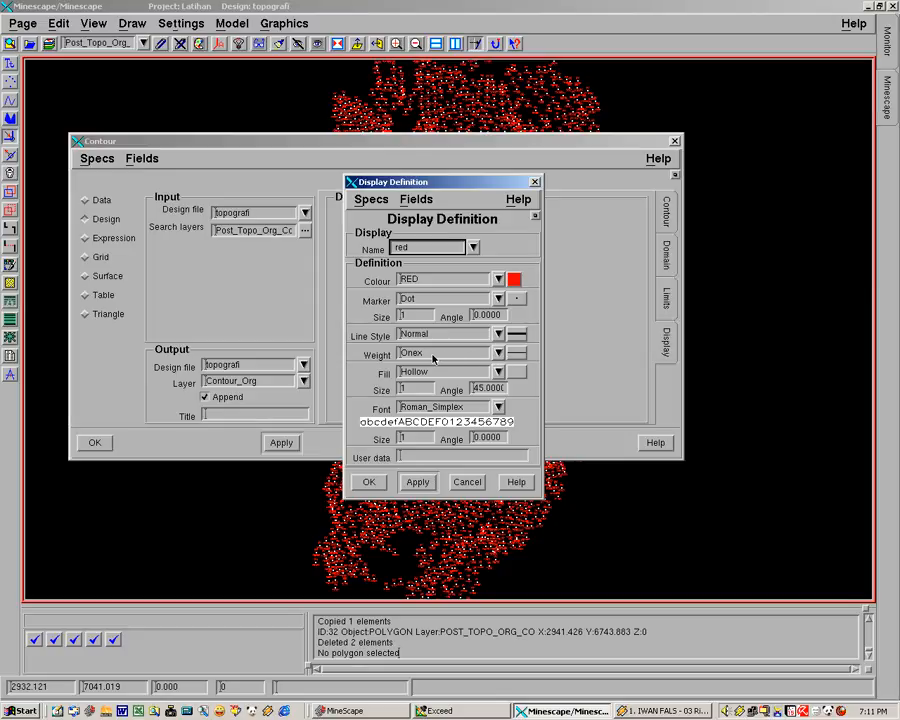
click(514, 355)
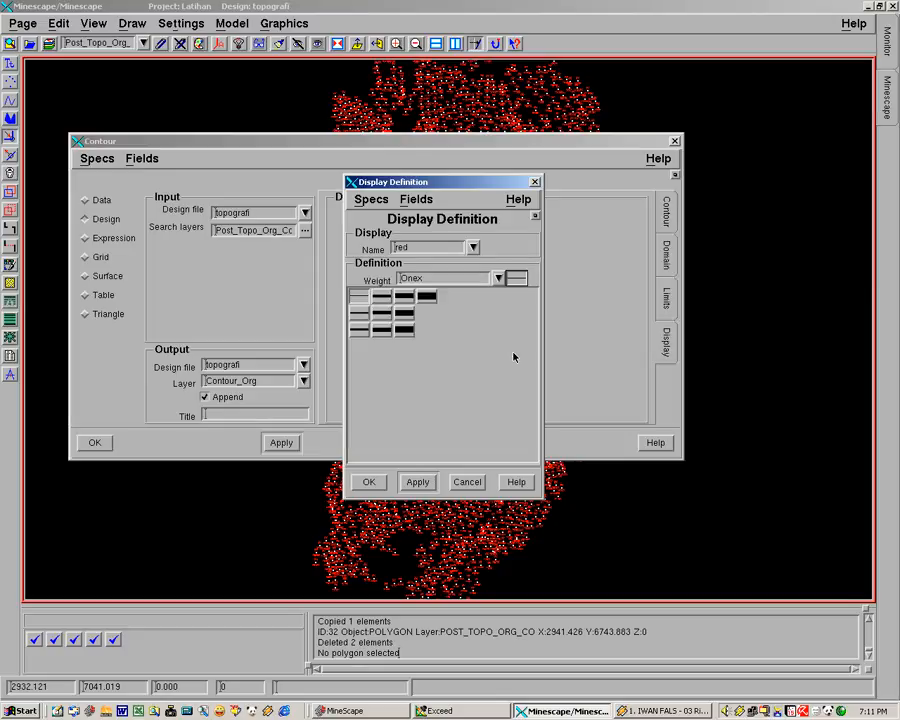
click(357, 316)
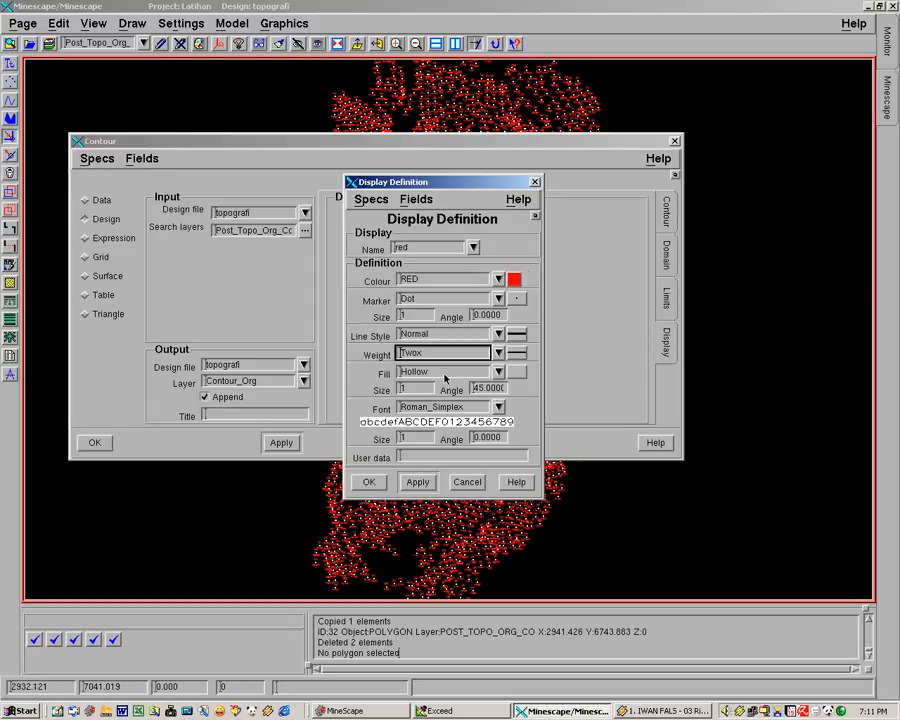
click(412, 438)
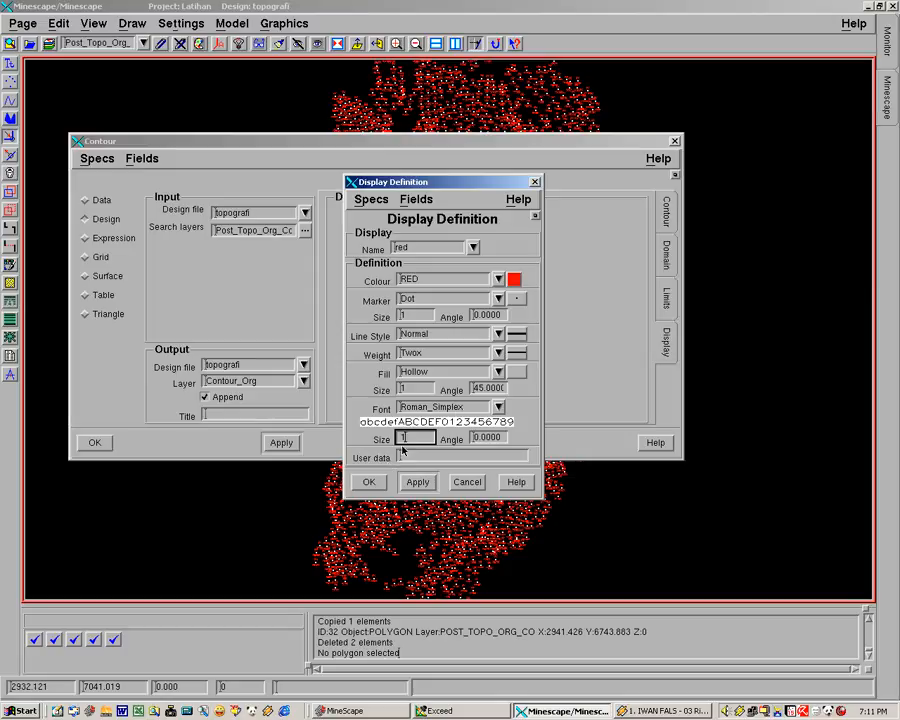
click(368, 482)
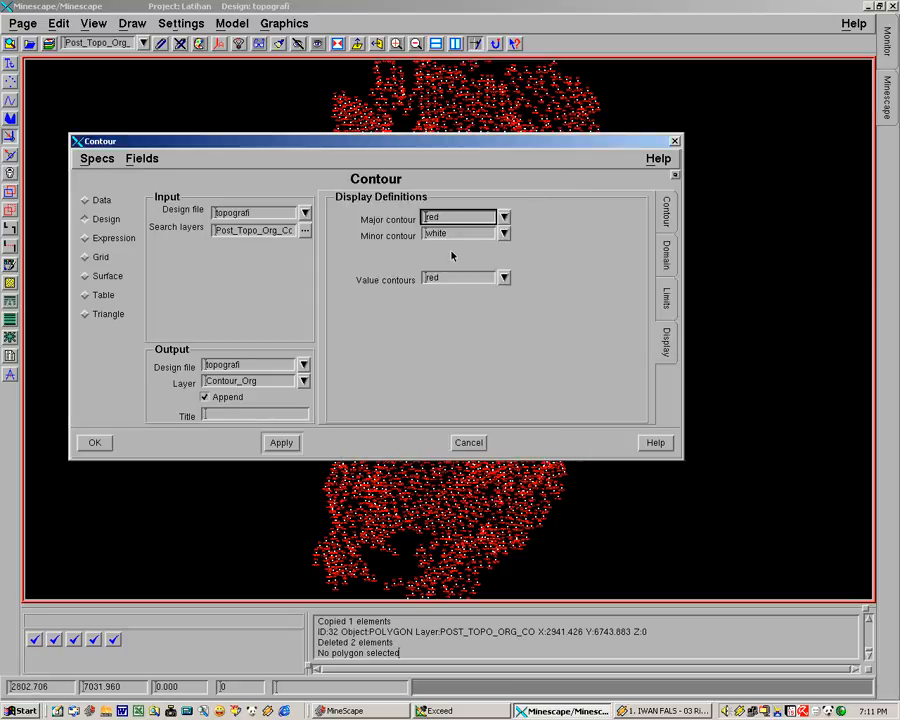
Step: Open the white display definition used for minor contours and close it without changes
click(452, 234)
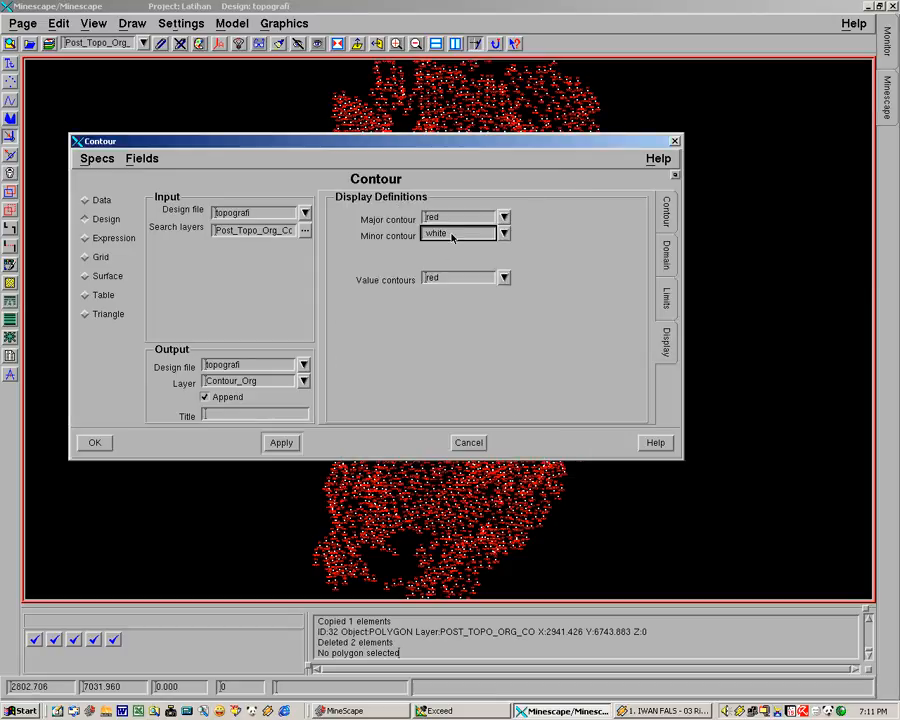
right_click(452, 234)
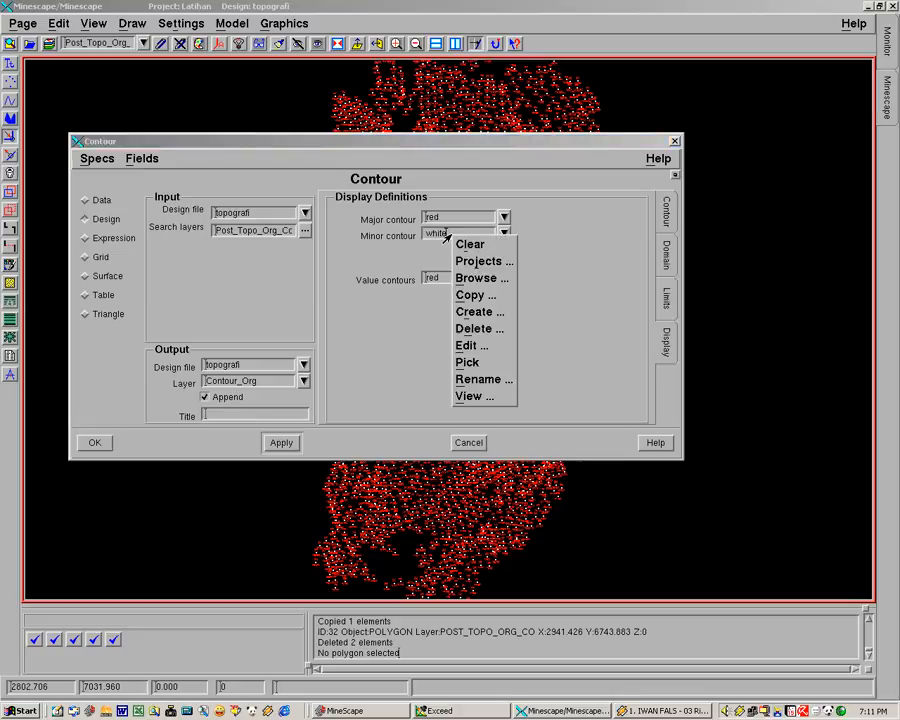
click(467, 345)
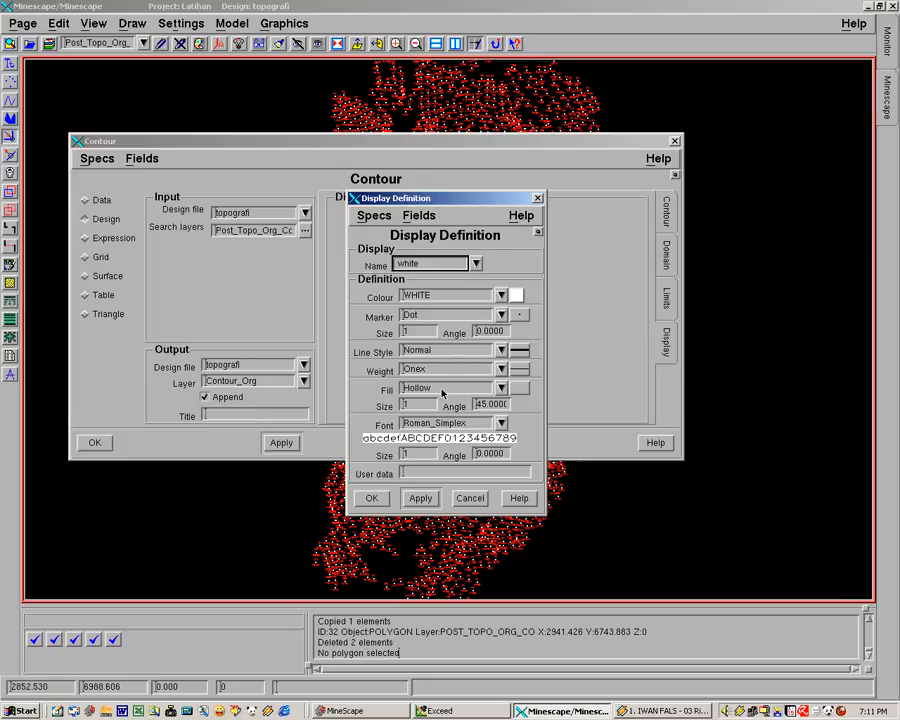
click(371, 498)
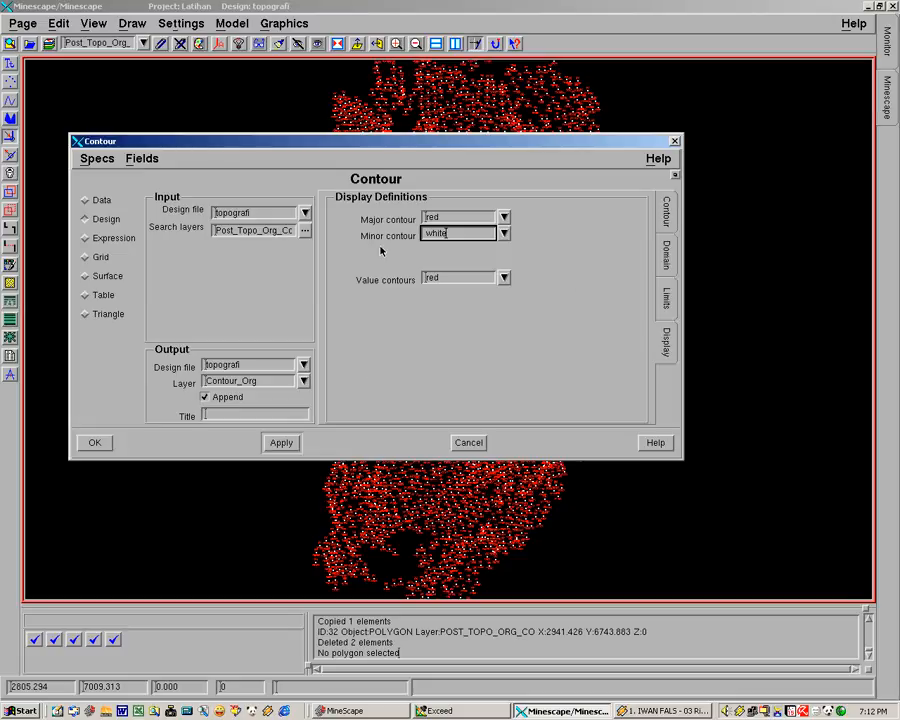
Step: Run the contour generation with the current settings
click(667, 213)
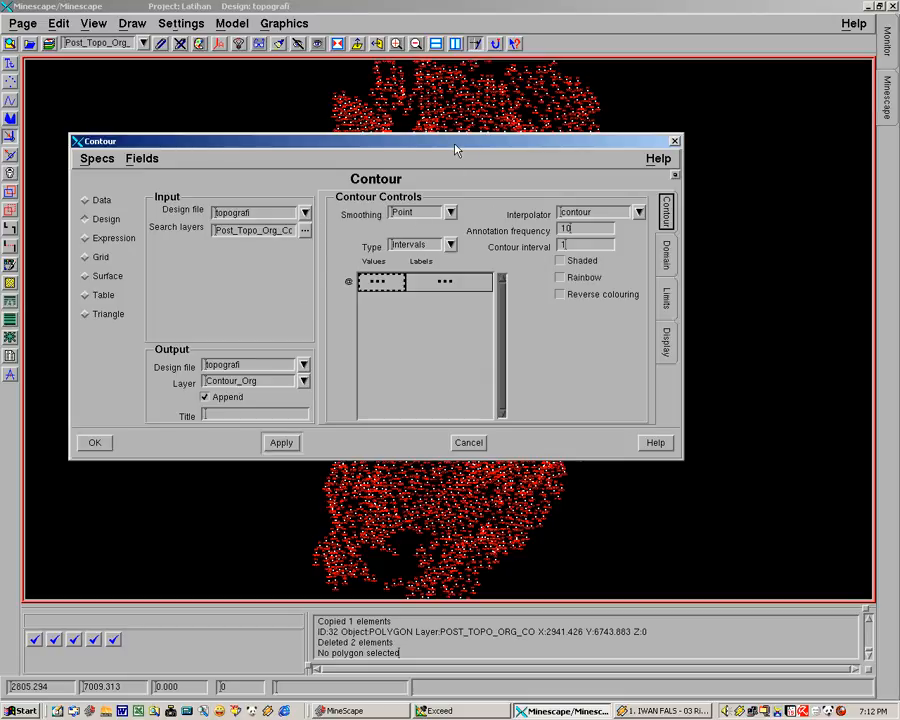
drag(582, 127, 702, 107)
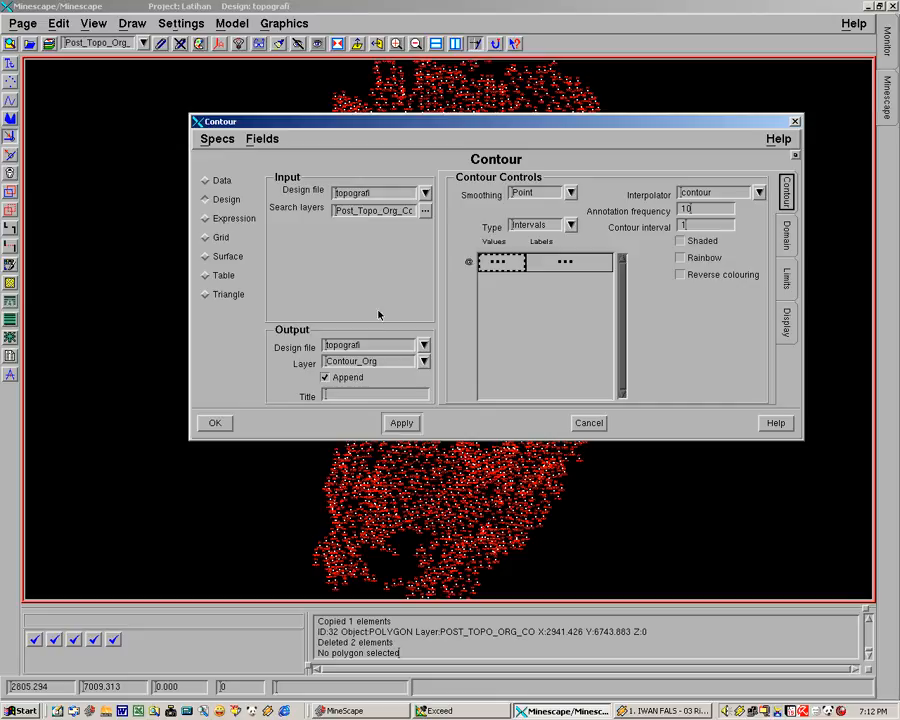
click(213, 423)
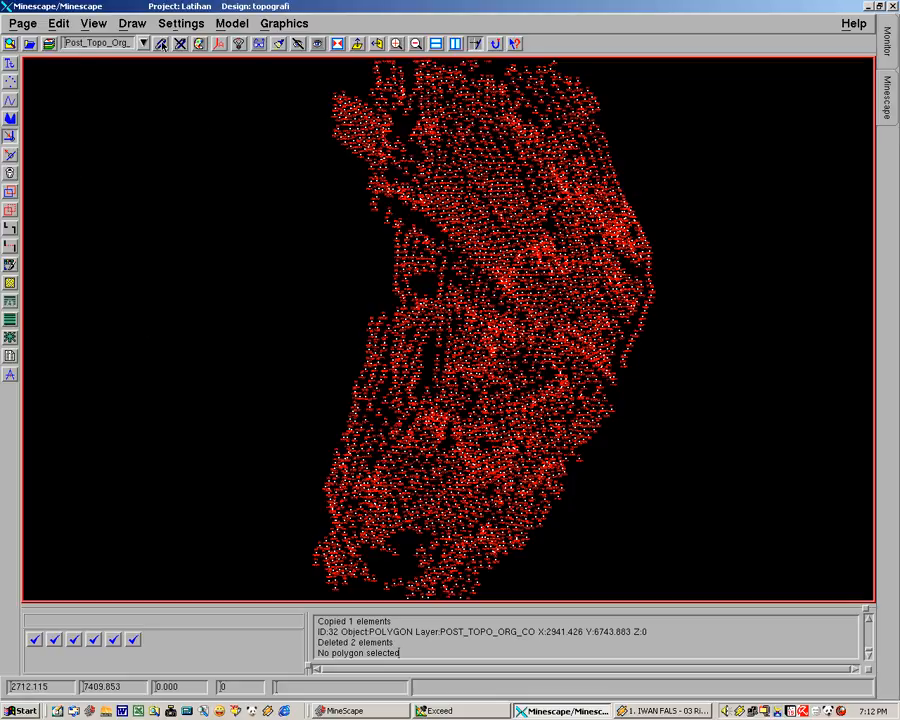
Step: Add the Contour_Org layer to the display layers in the Layer Manager
click(49, 45)
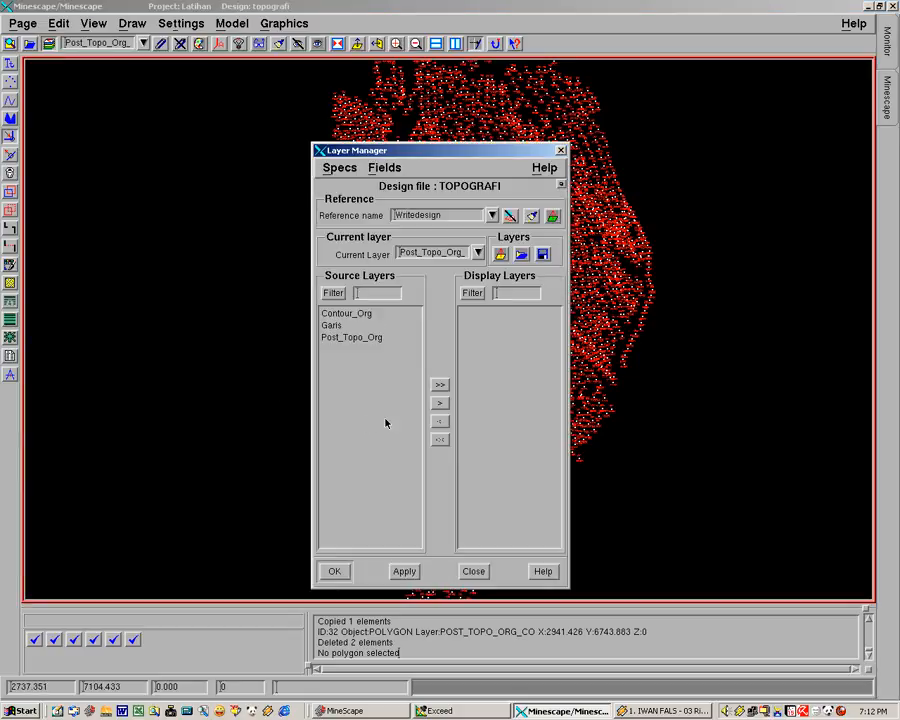
click(346, 314)
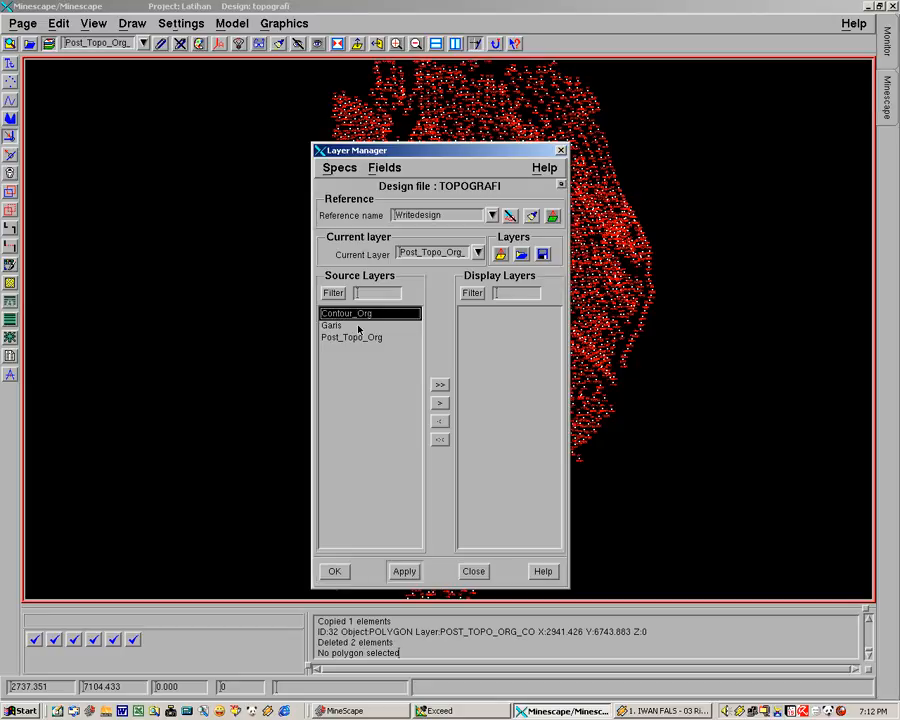
click(442, 405)
click(335, 571)
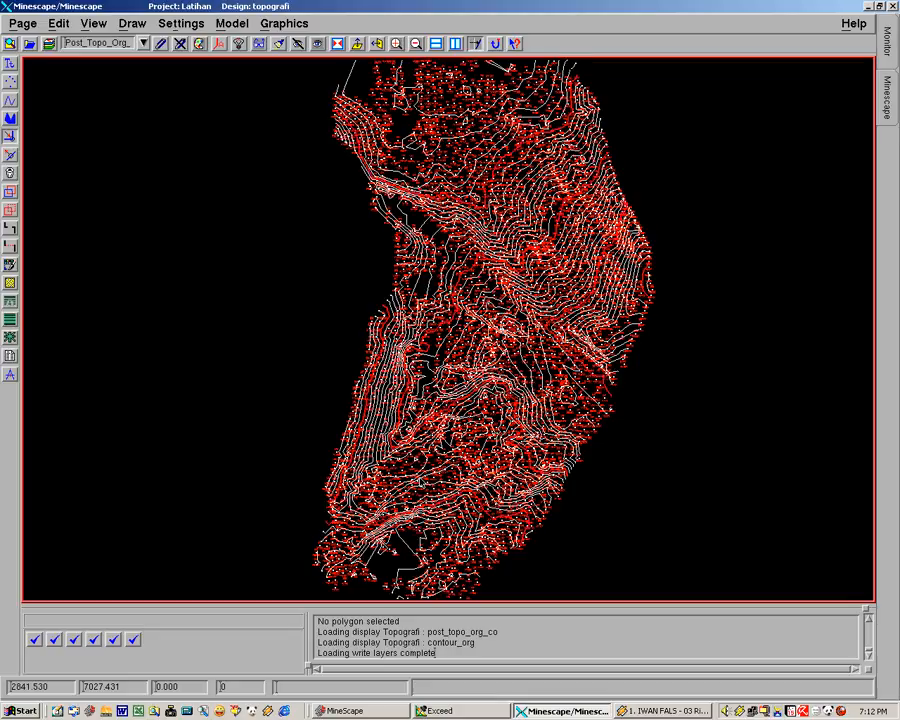
Step: Set CONTOUR_ORG as the current layer
middle_drag(420, 323, 391, 325)
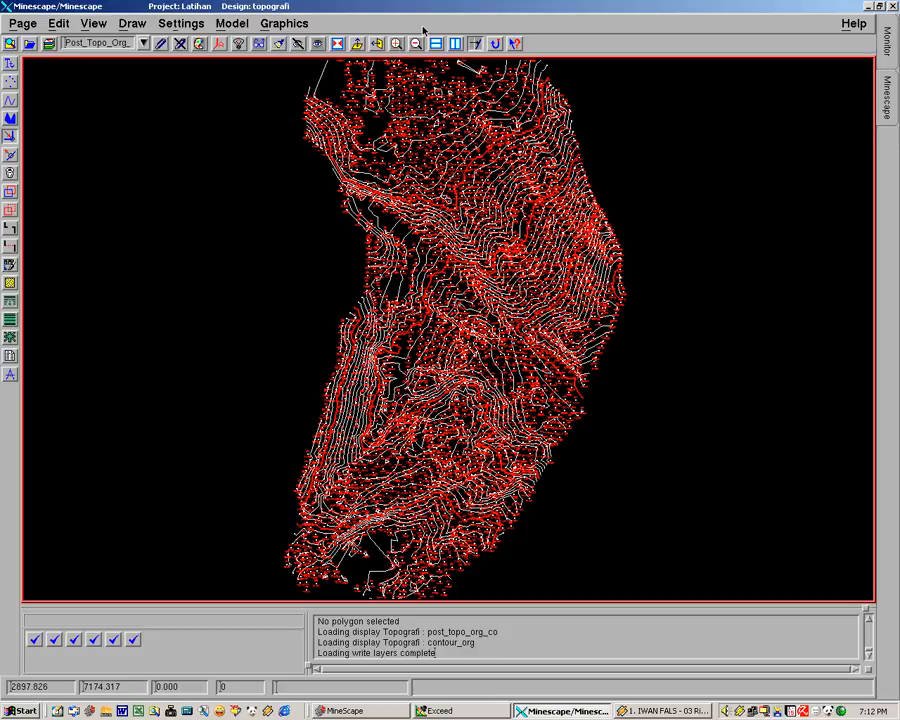
click(397, 44)
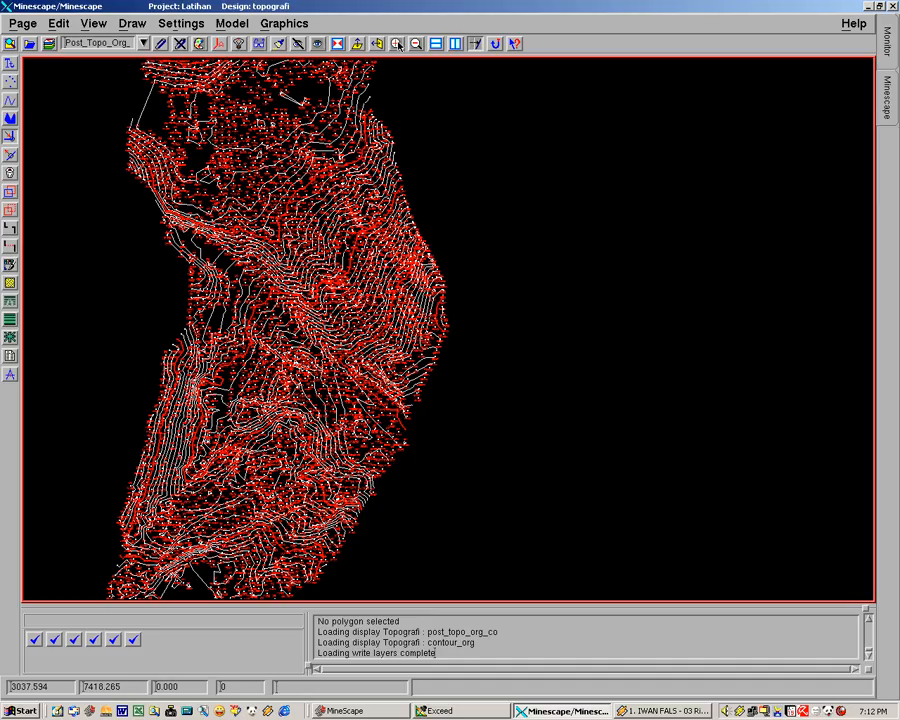
click(397, 44)
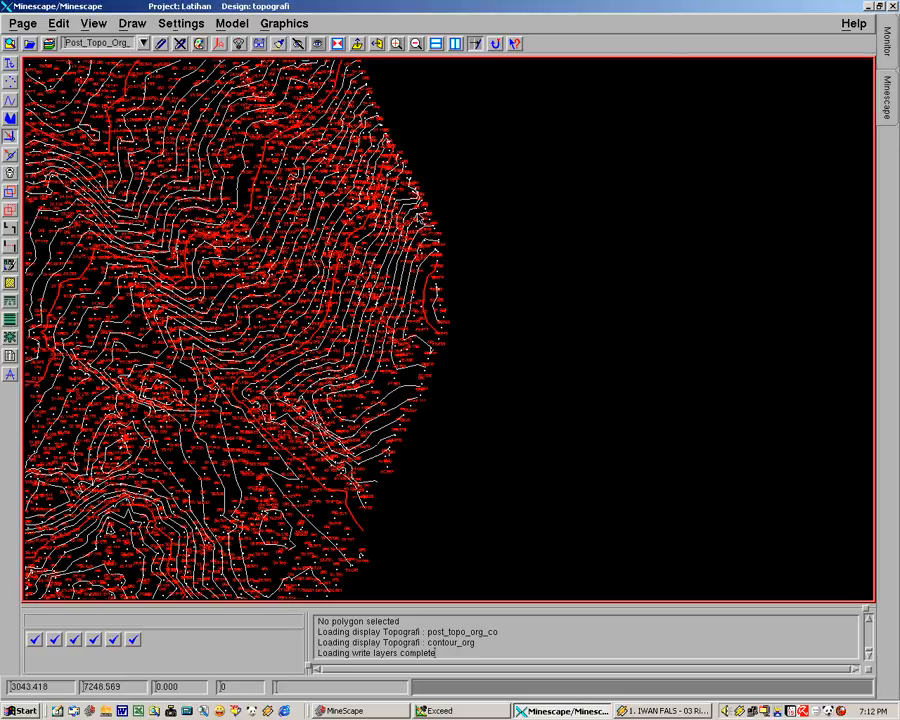
click(397, 44)
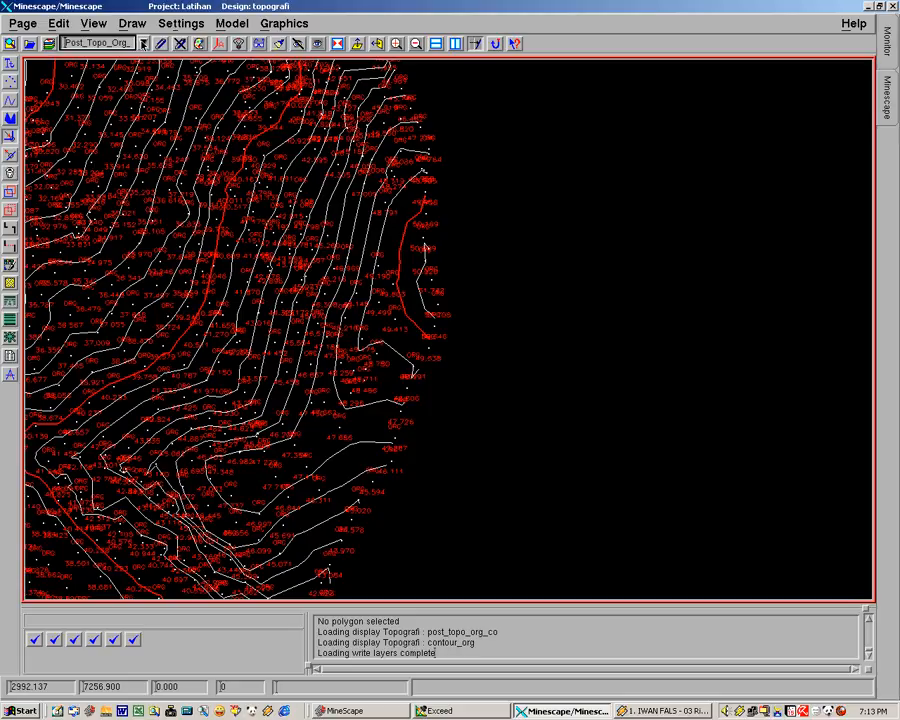
click(143, 43)
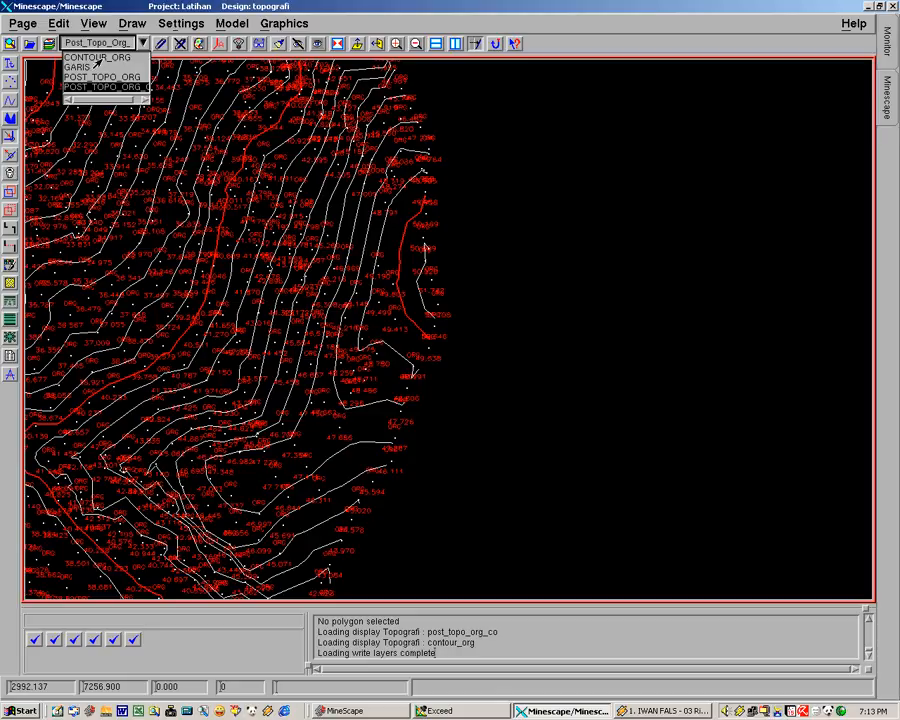
click(98, 59)
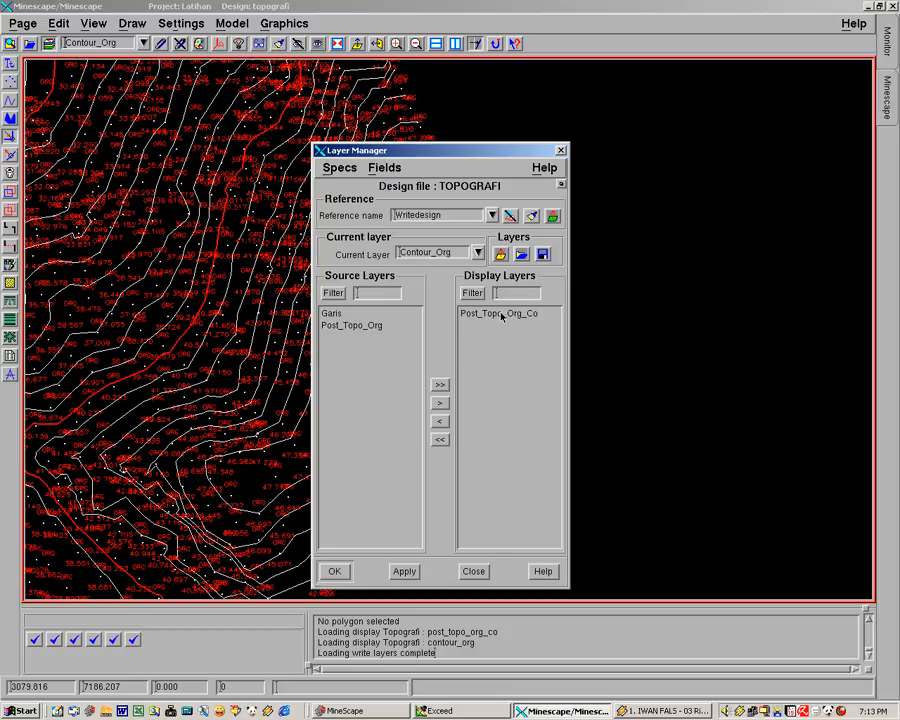
Step: Remove Post_Topo_Org_Co from the display layers in the Layer Manager
double_click(500, 313)
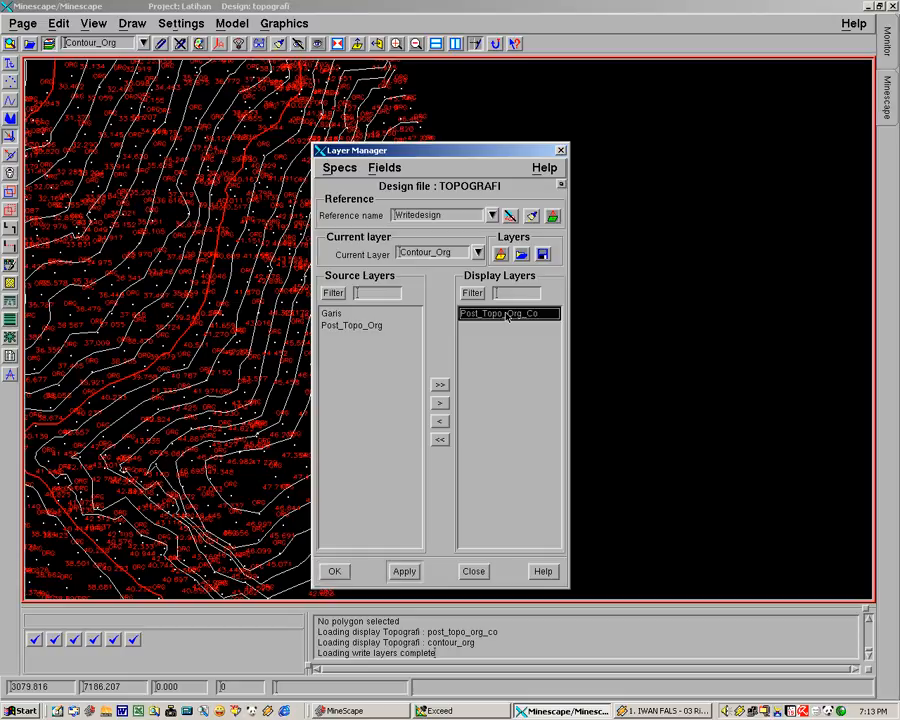
click(335, 574)
Step: Examine the generated contour lines across the topography
middle_drag(276, 312, 548, 338)
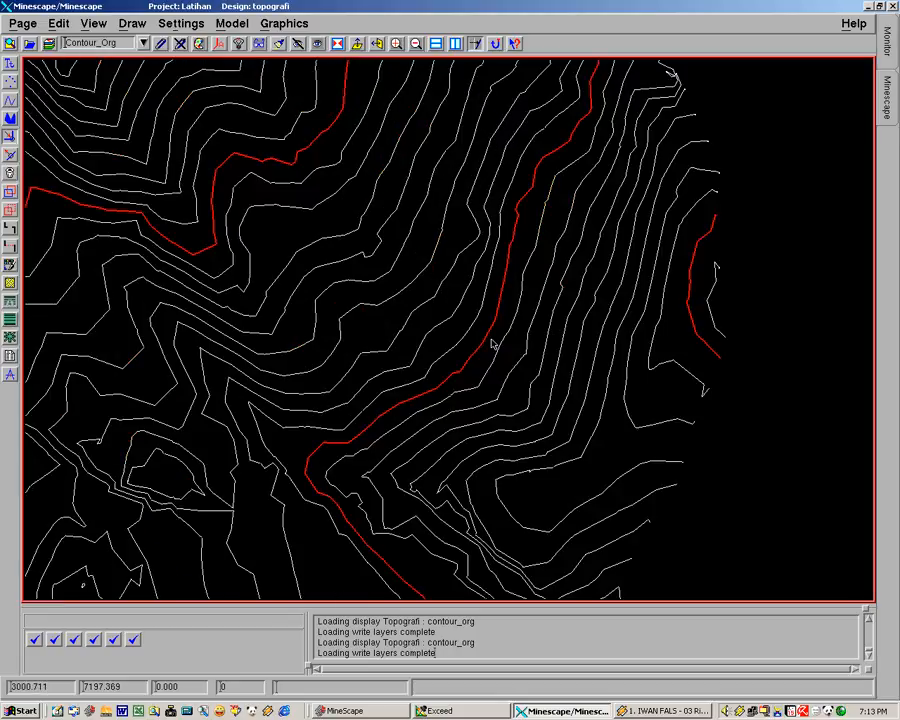
click(416, 44)
click(416, 44)
click(416, 44)
middle_drag(430, 250, 493, 212)
middle_drag(448, 397, 467, 335)
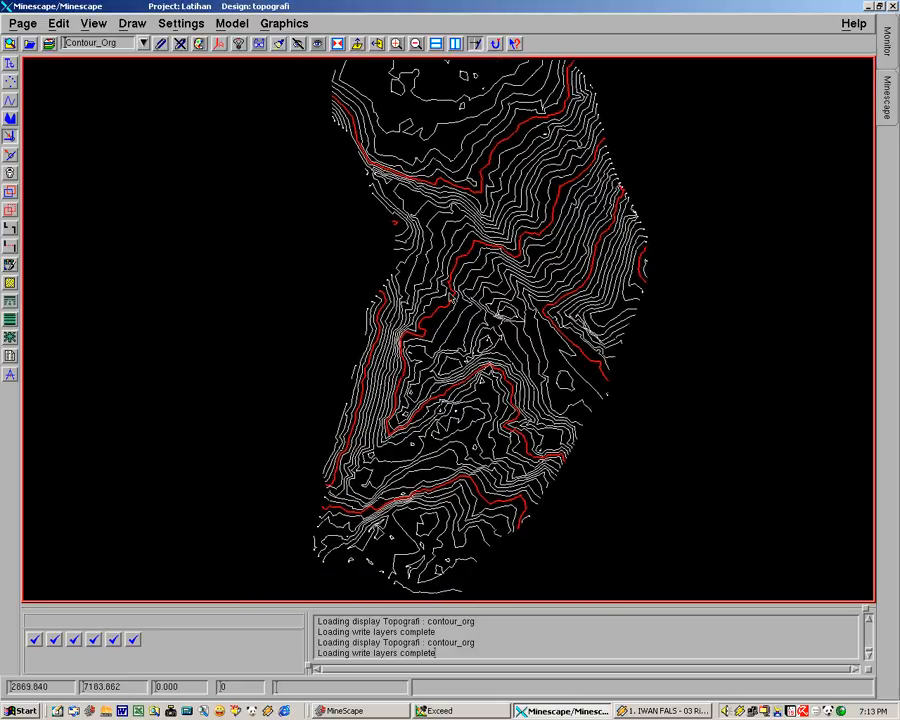
middle_drag(446, 294, 445, 317)
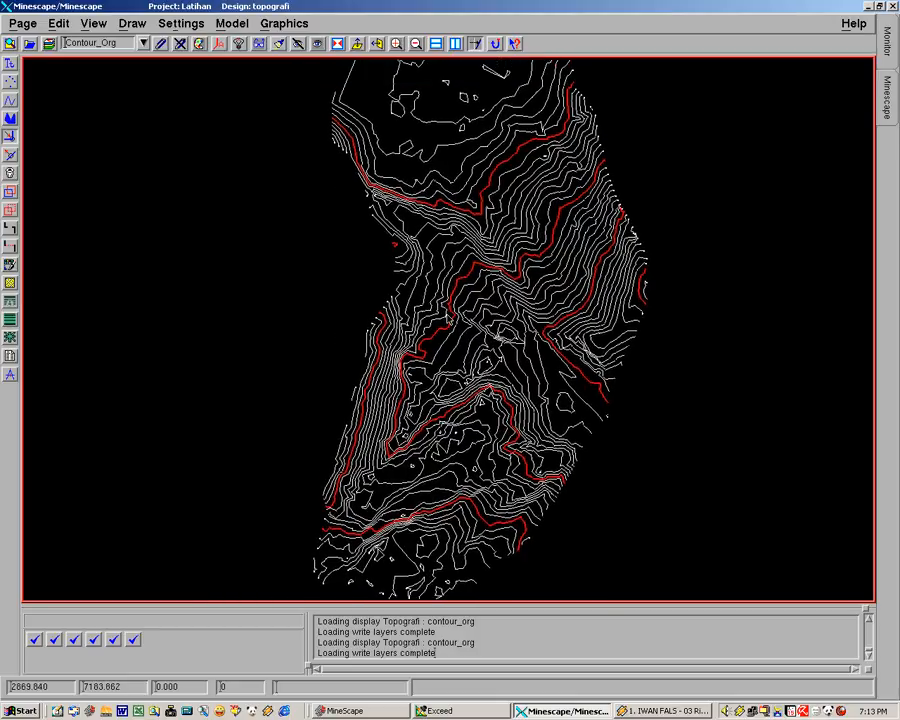
Step: Regenerate the contours with smoothing set to High and the interpolator set to height
click(284, 23)
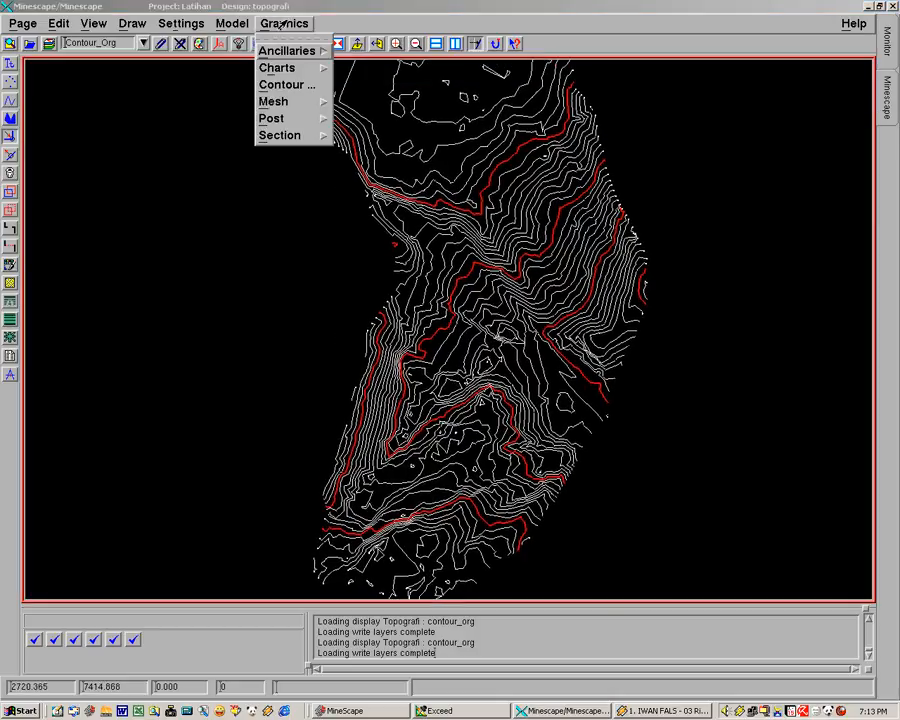
click(288, 86)
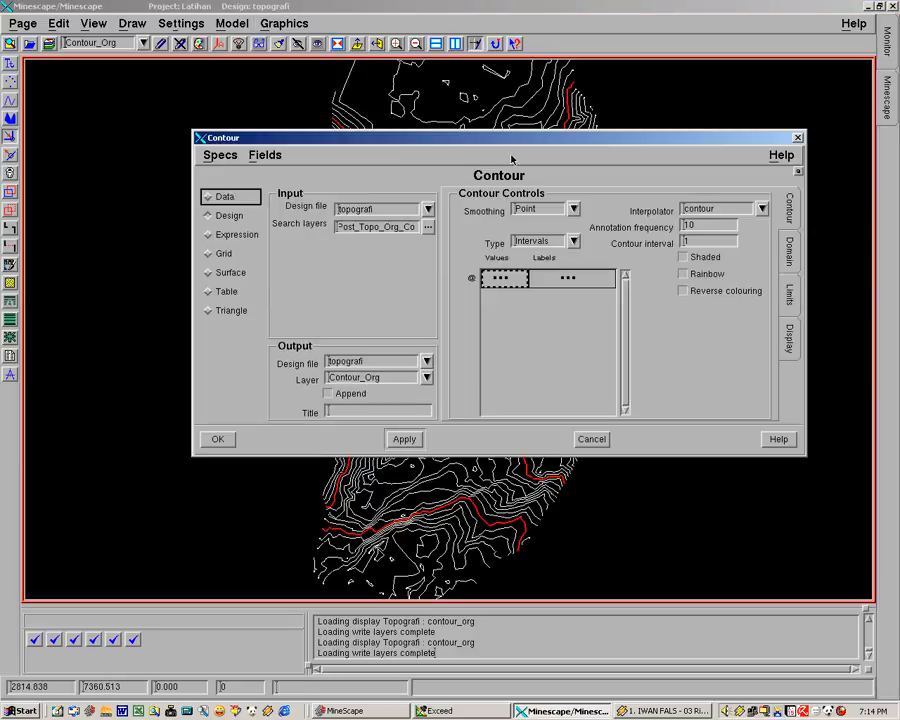
drag(508, 143, 485, 89)
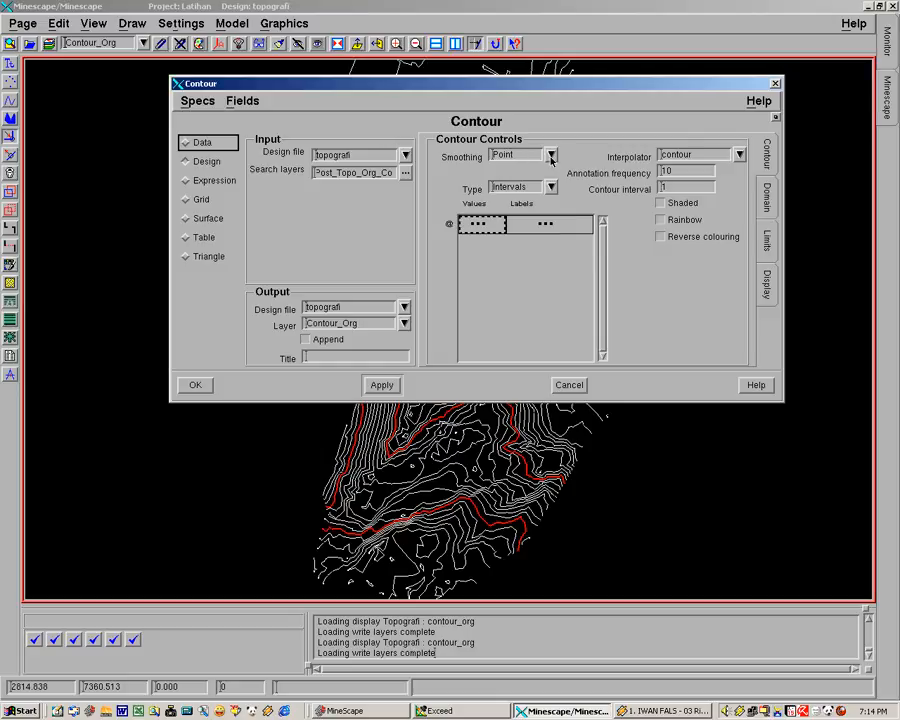
click(551, 157)
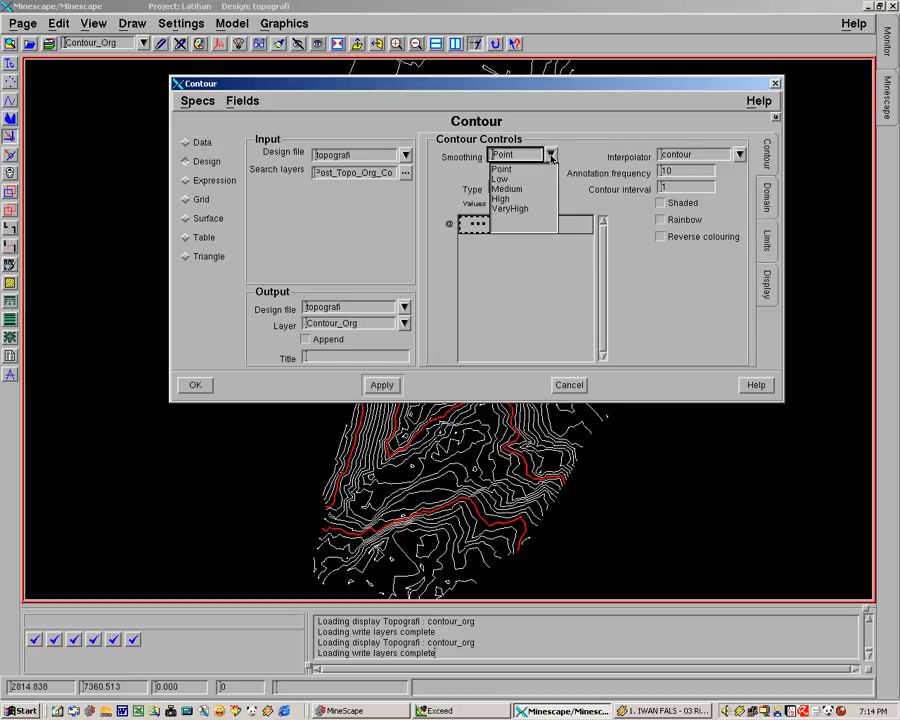
click(498, 199)
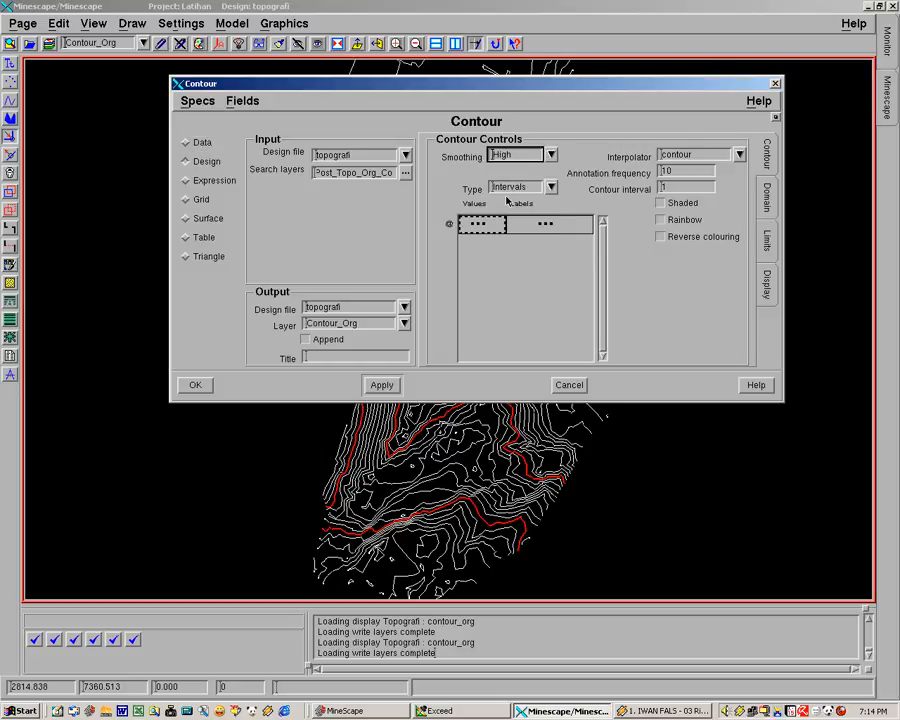
click(738, 154)
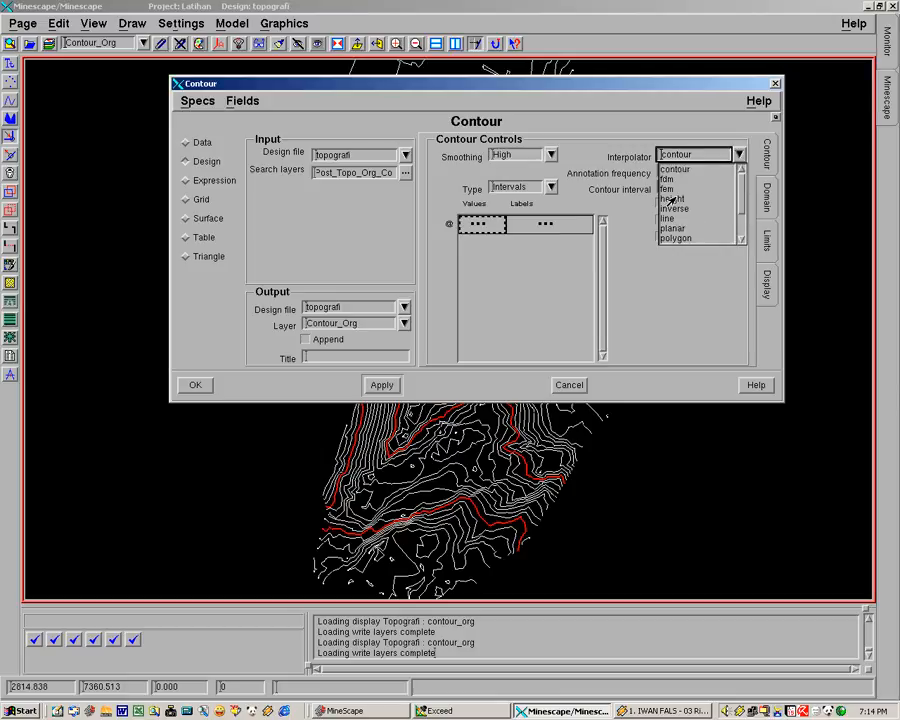
click(724, 199)
click(675, 203)
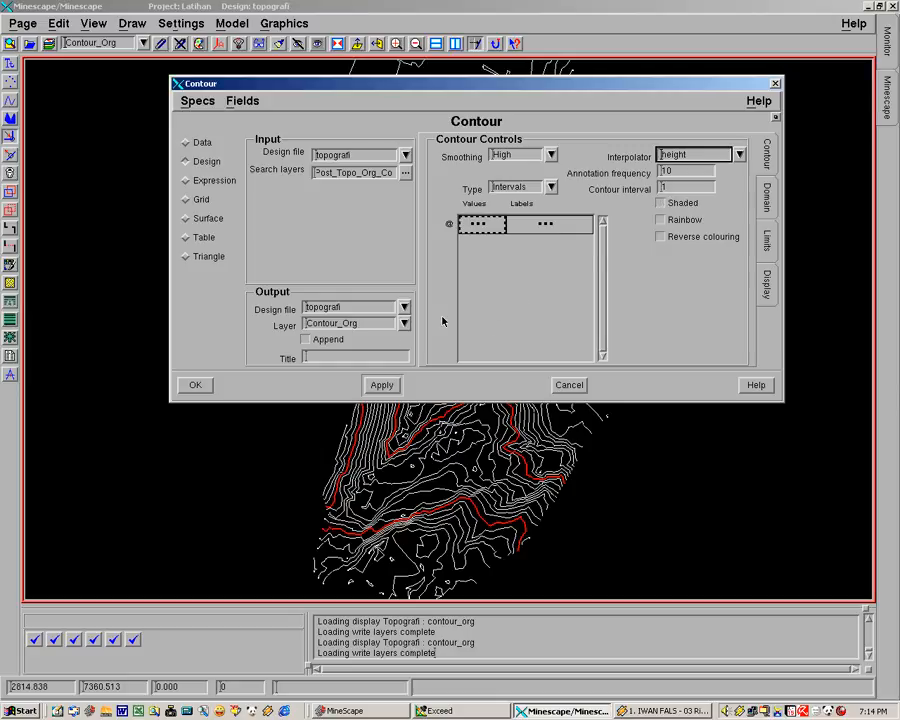
middle_drag(337, 469, 248, 533)
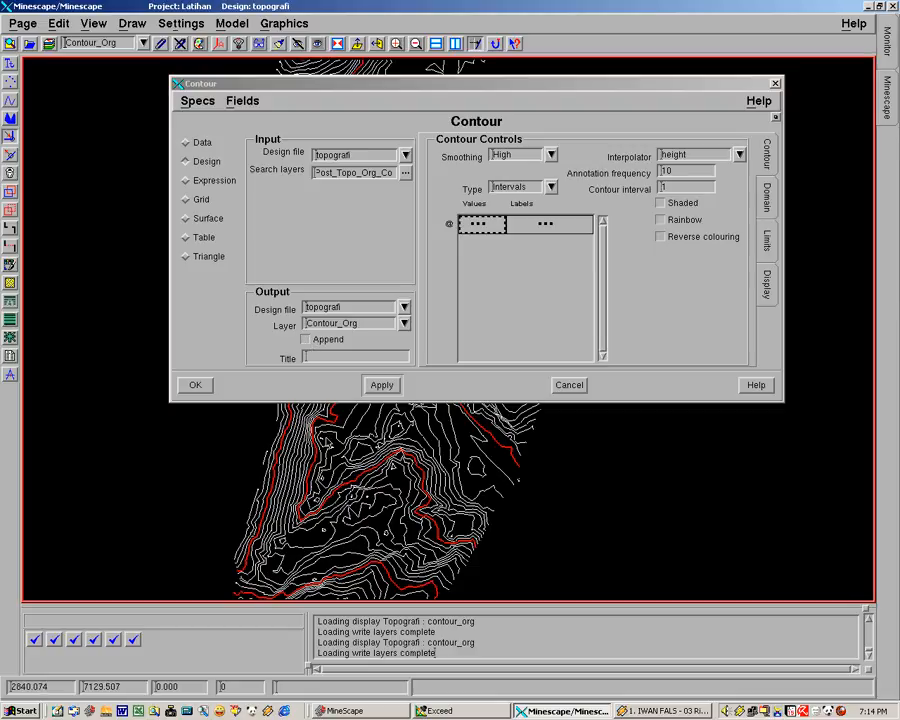
click(196, 386)
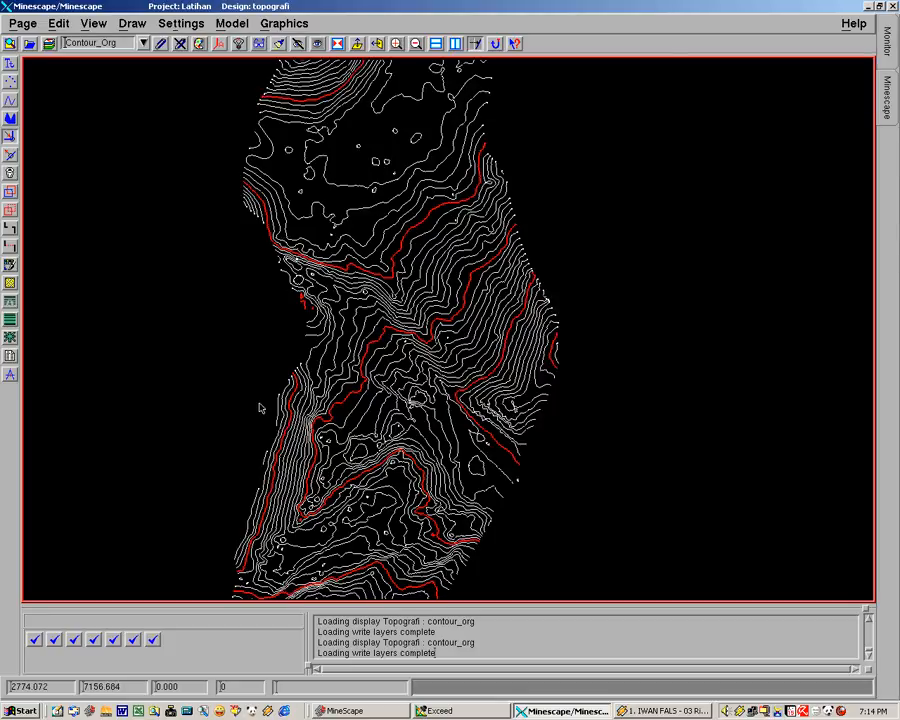
Step: Pan and zoom around the map to examine the regenerated contour lines
middle_drag(378, 367, 338, 431)
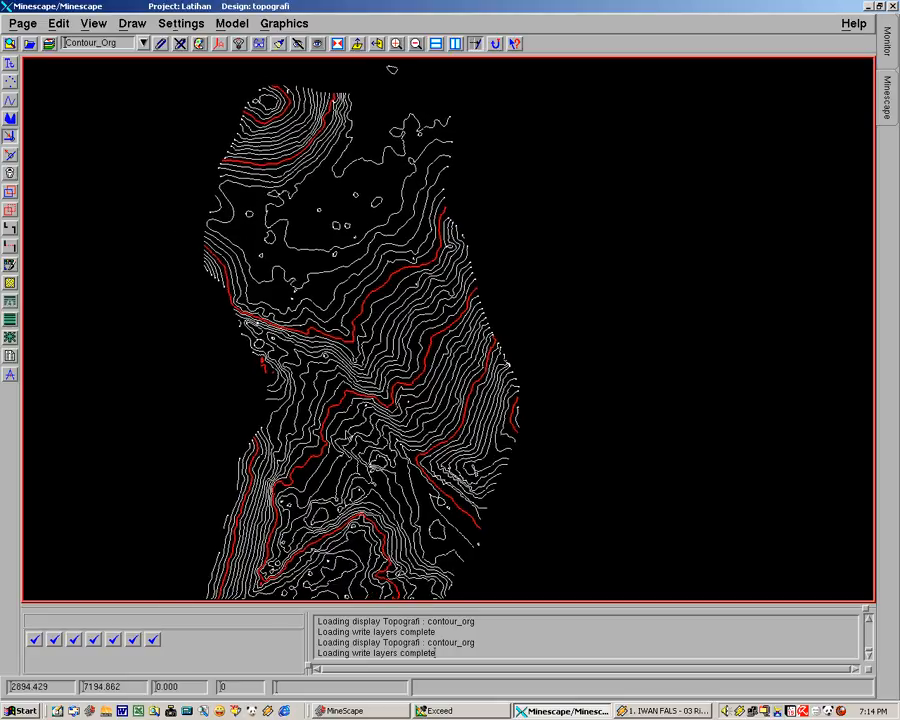
scroll(346, 431, up, 1)
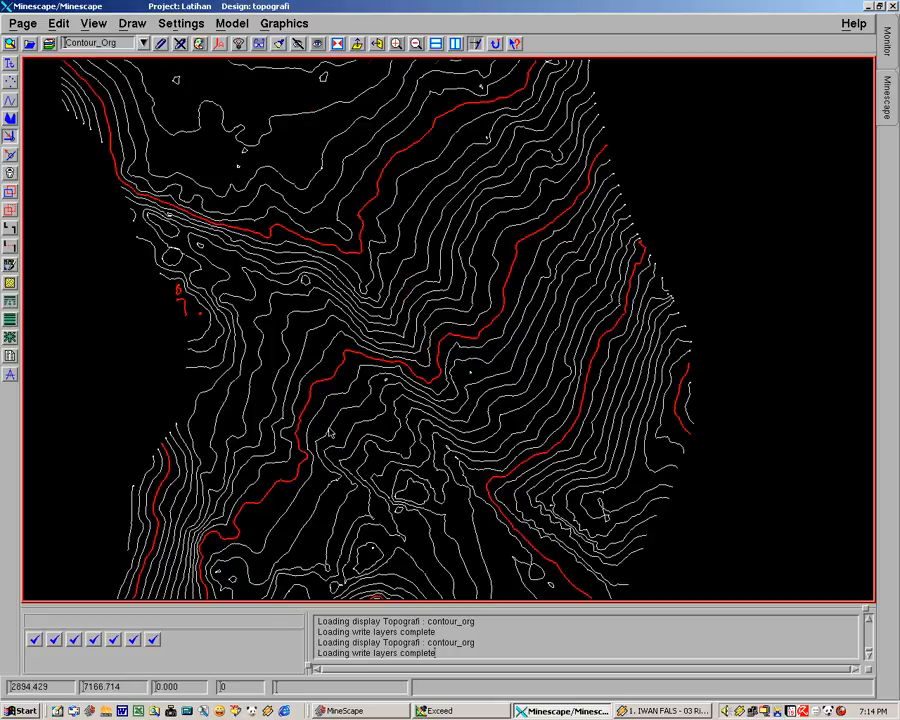
middle_drag(344, 493, 308, 269)
middle_drag(321, 458, 480, 304)
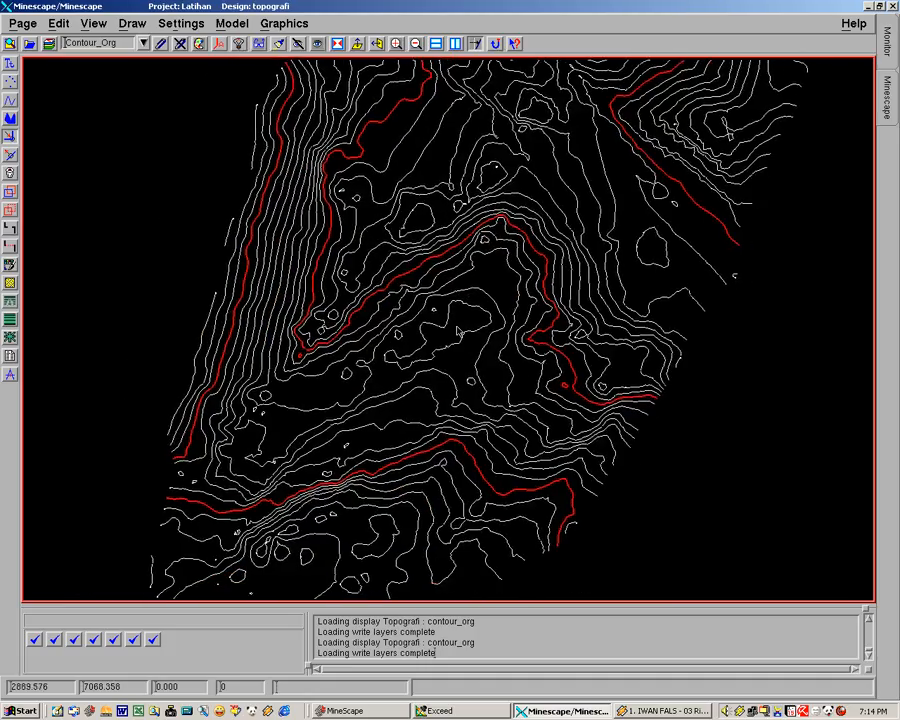
middle_drag(431, 354, 379, 435)
mouse_move(405, 310)
middle_down()
mouse_move(368, 358)
mouse_move(353, 454)
middle_up()
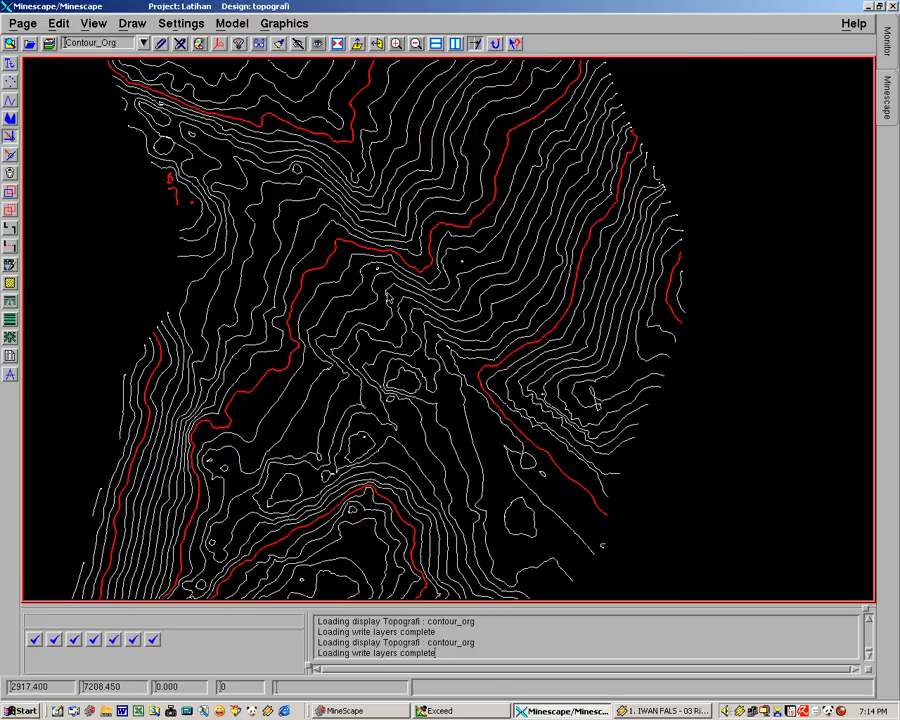
middle_drag(387, 295, 377, 464)
mouse_move(392, 350)
middle_down()
mouse_move(458, 452)
mouse_move(391, 450)
middle_up()
middle_drag(372, 385, 371, 349)
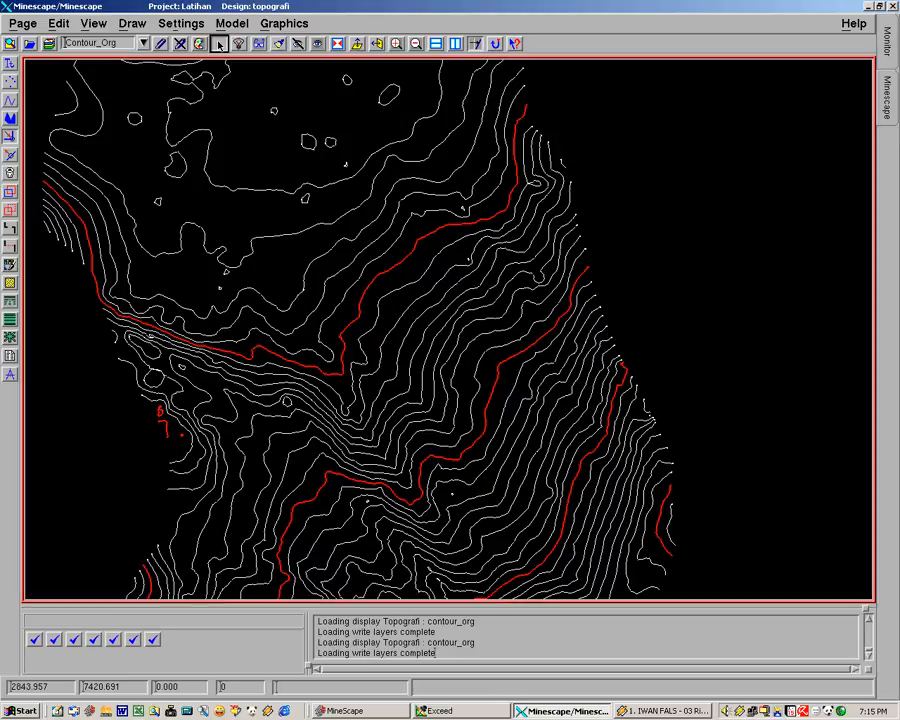
Step: Turn on contour annotation and review the labelled contours across the map
click(219, 44)
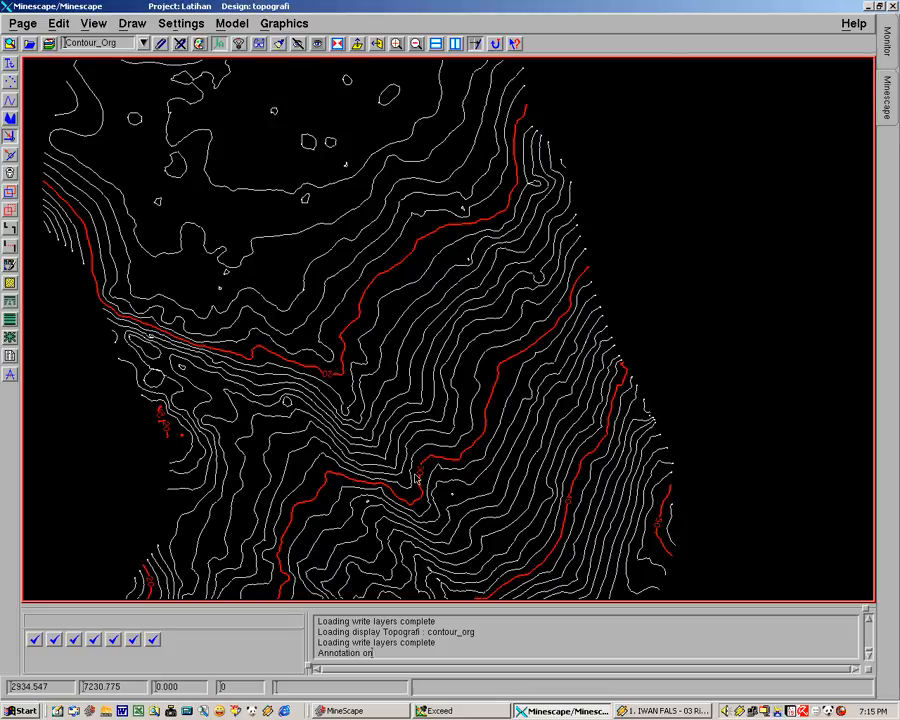
middle_drag(497, 471, 523, 357)
middle_drag(414, 376, 481, 501)
middle_drag(491, 319, 414, 430)
middle_drag(416, 302, 516, 315)
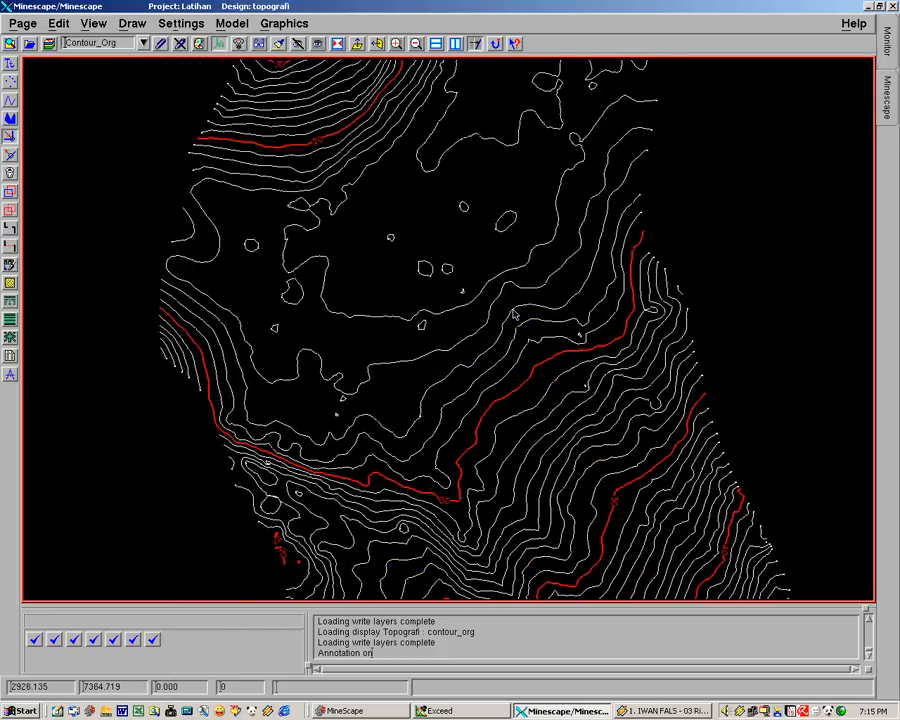
click(417, 45)
middle_drag(462, 411, 460, 254)
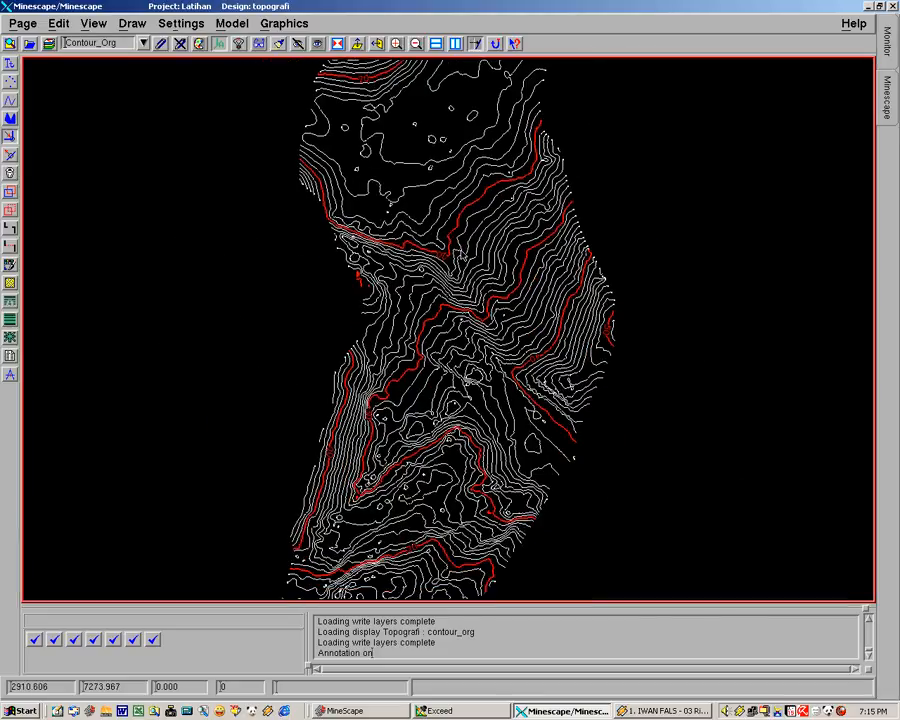
middle_drag(448, 426, 395, 427)
middle_drag(389, 312, 483, 360)
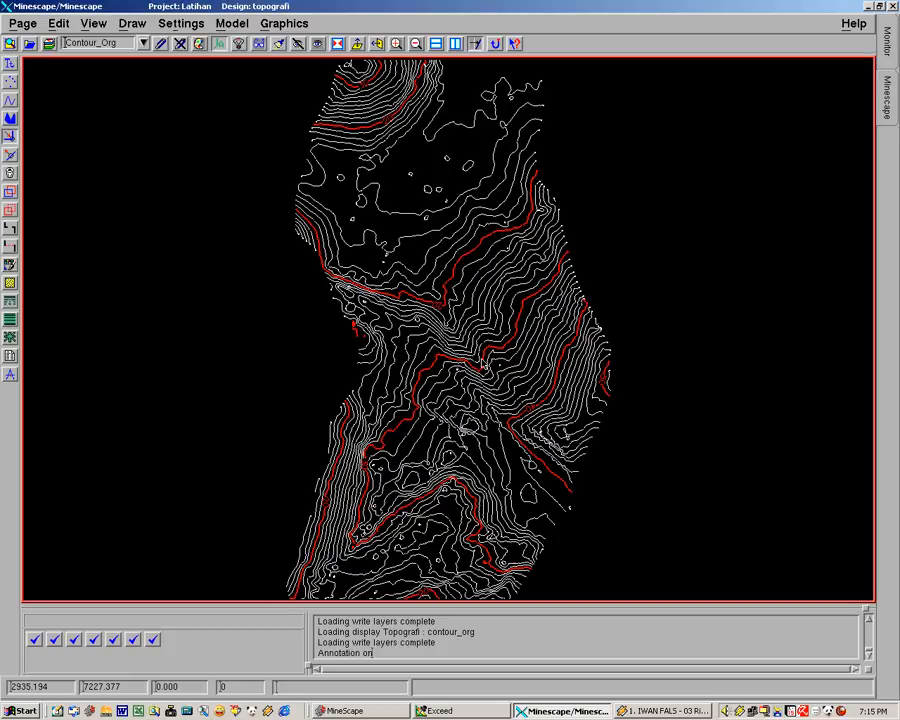
middle_drag(463, 400, 452, 379)
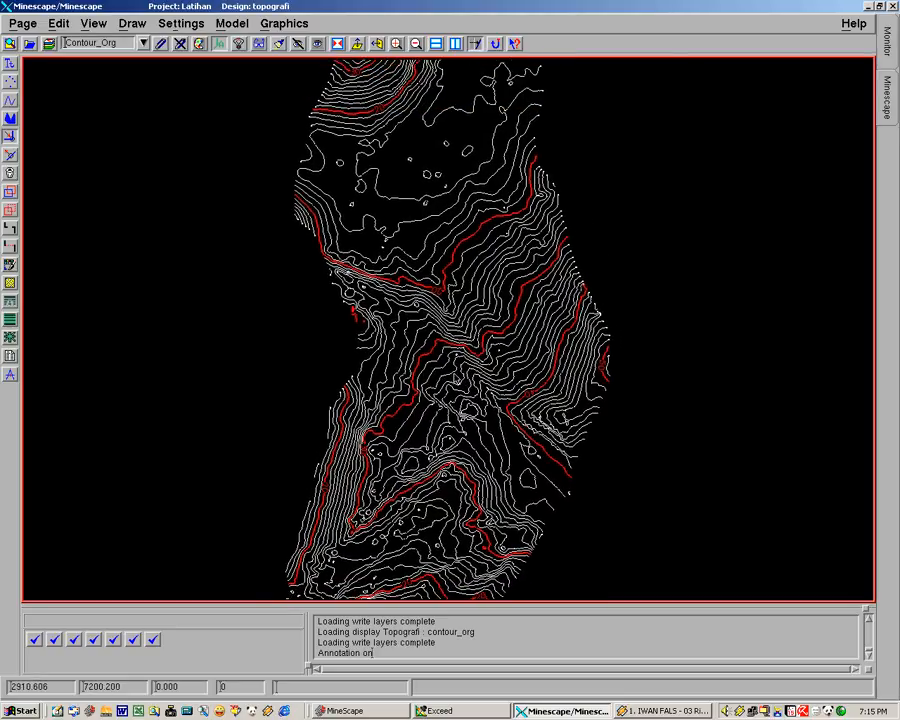
middle_drag(407, 211, 427, 203)
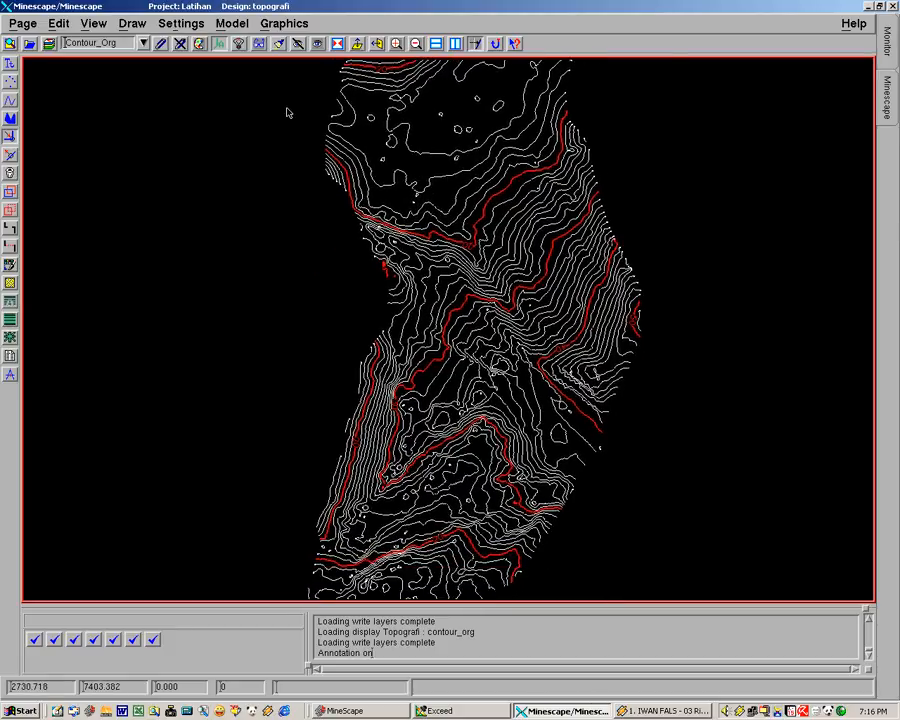
Step: Open the Contour dialog and switch its input to the table file tab_topo_org
click(284, 24)
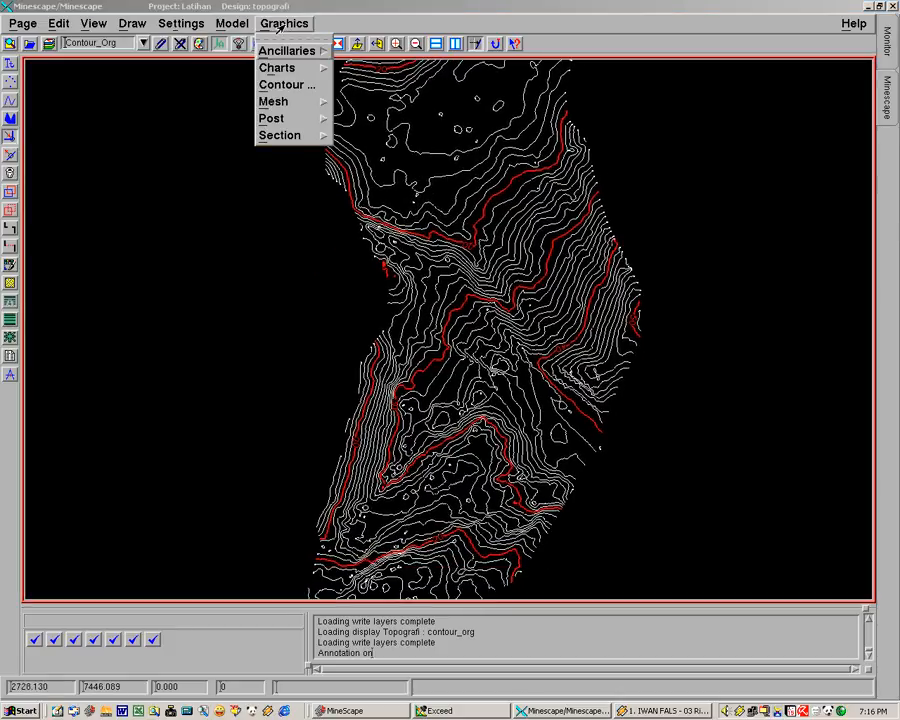
click(286, 86)
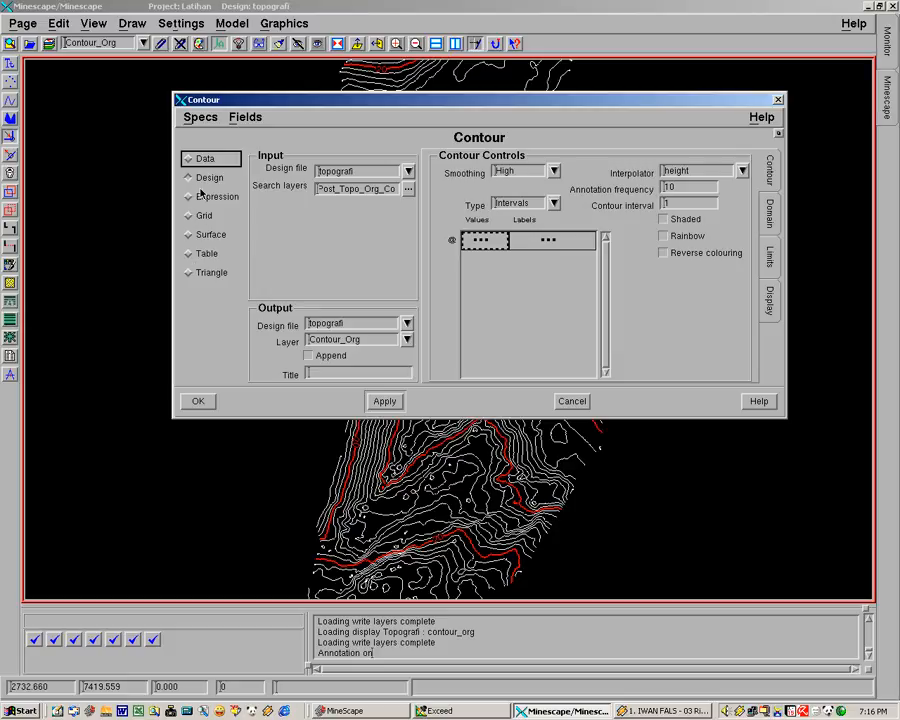
drag(306, 98, 267, 98)
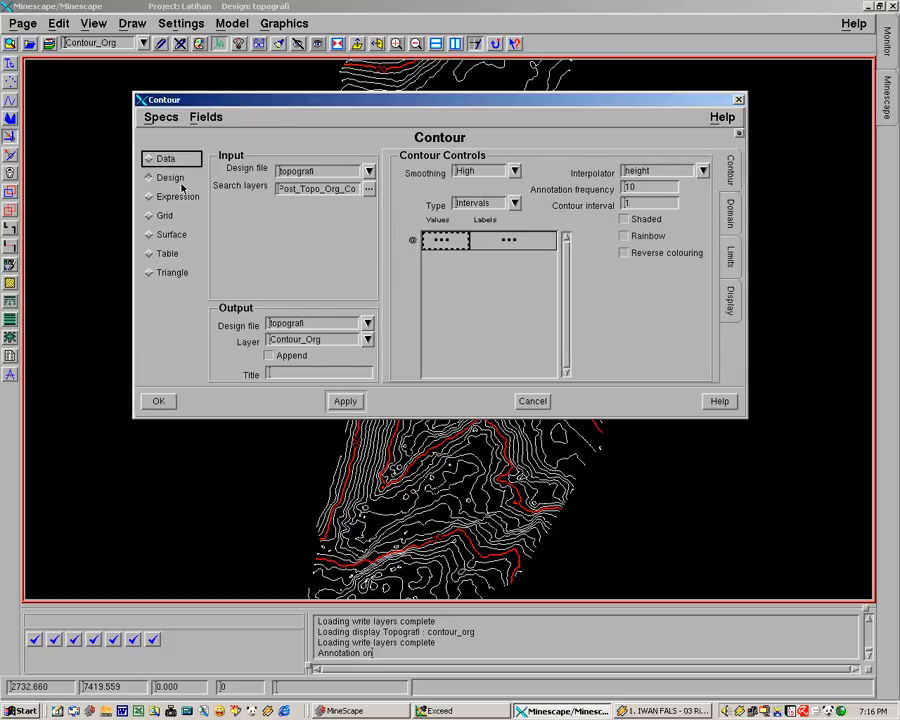
click(150, 255)
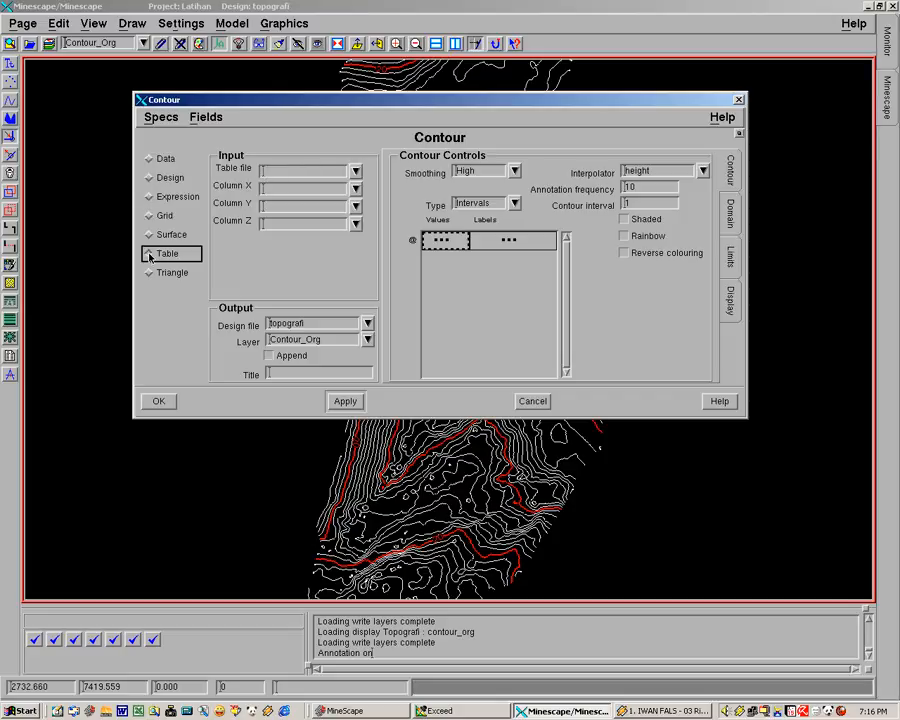
click(356, 172)
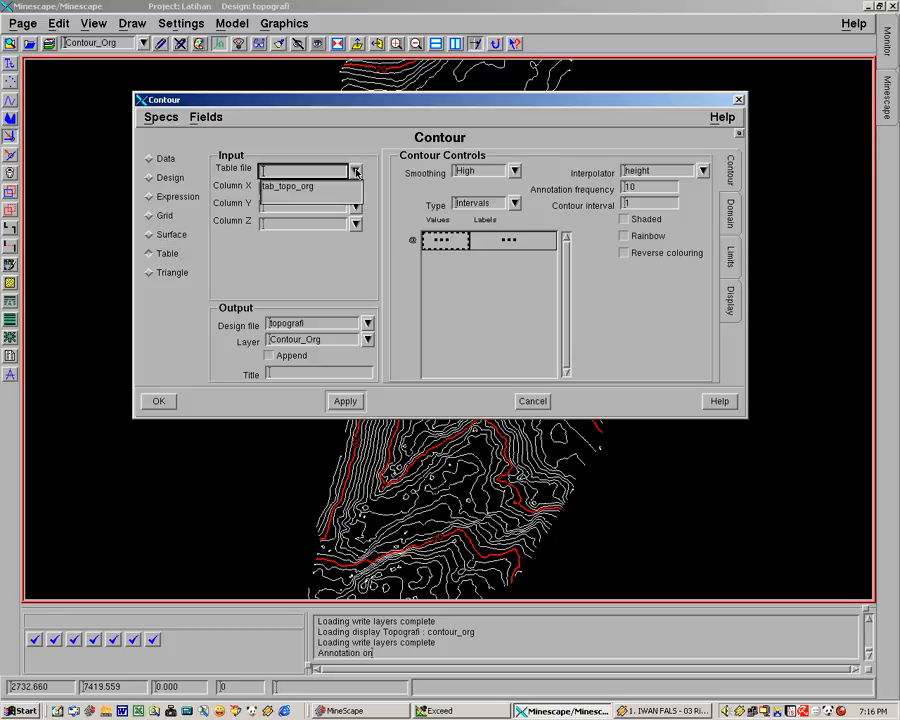
click(280, 187)
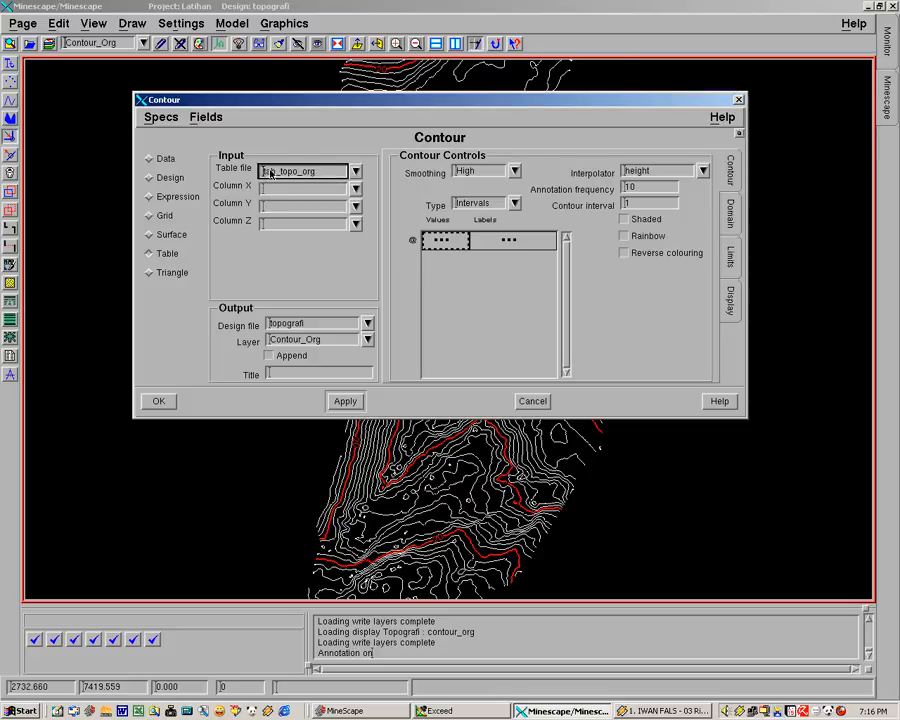
Step: Map Column X to Easthing, Column Y to Northing and Column Z to Elevation
click(355, 190)
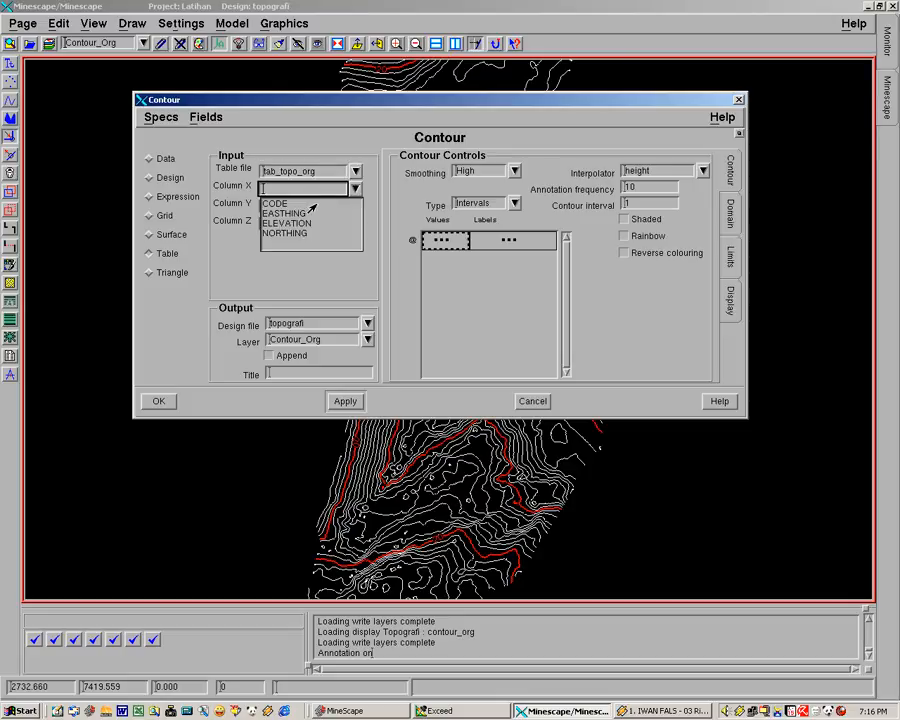
click(297, 213)
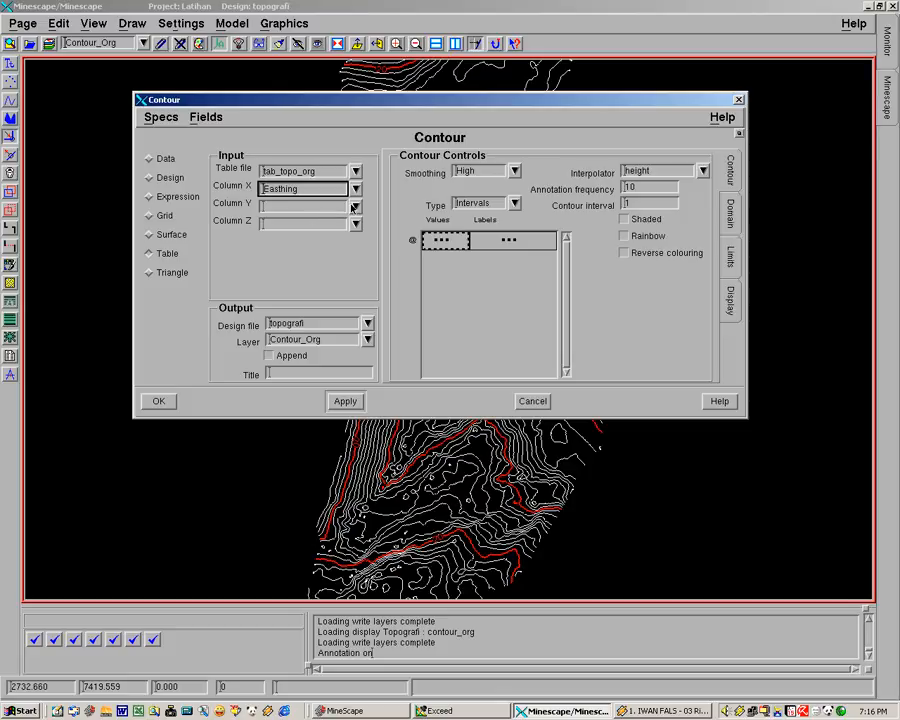
click(355, 205)
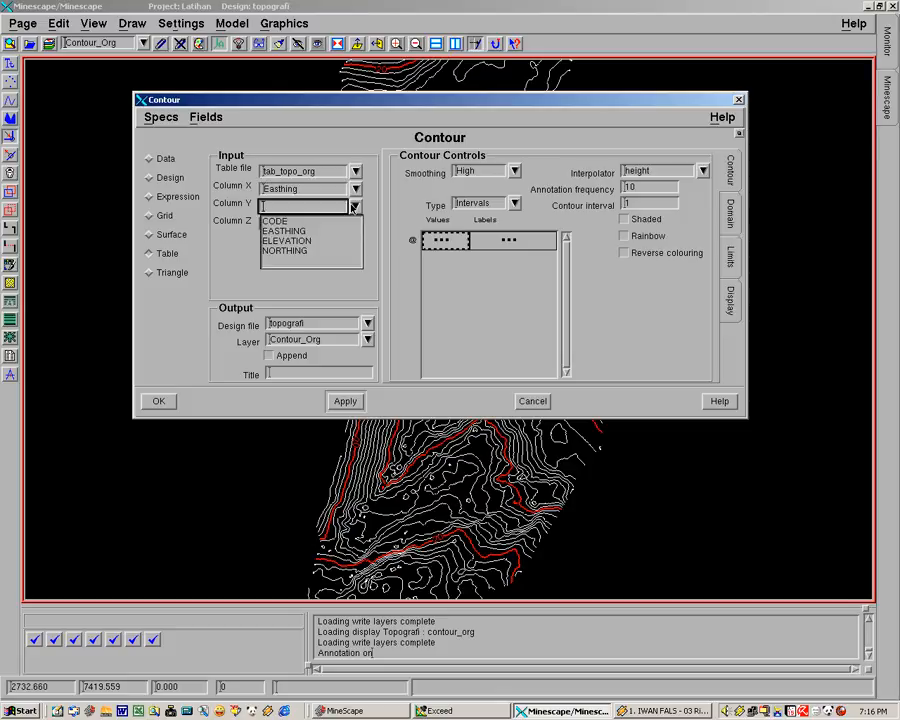
click(287, 252)
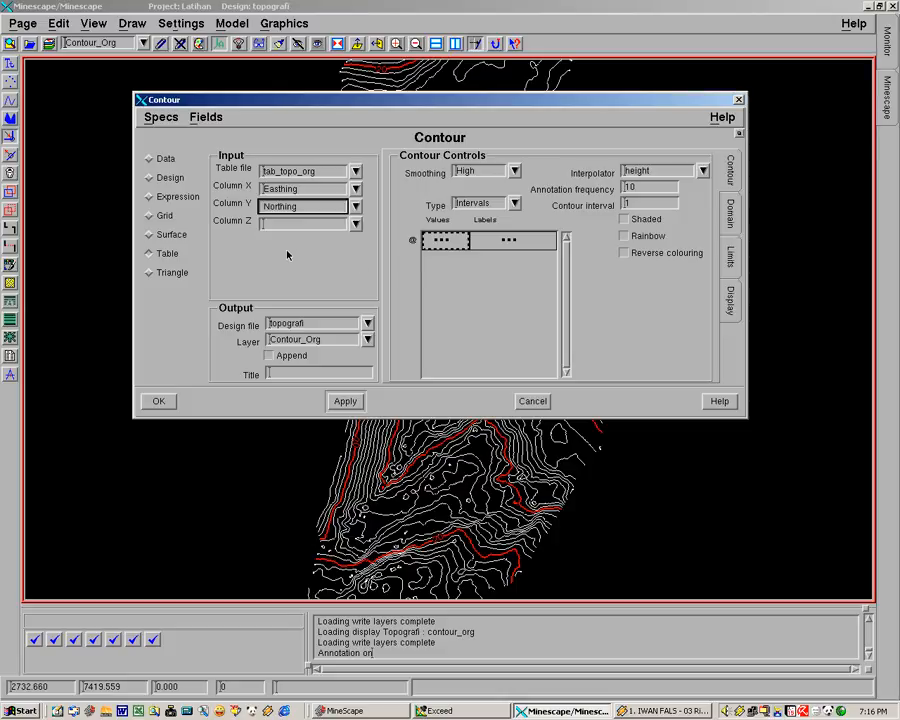
click(352, 225)
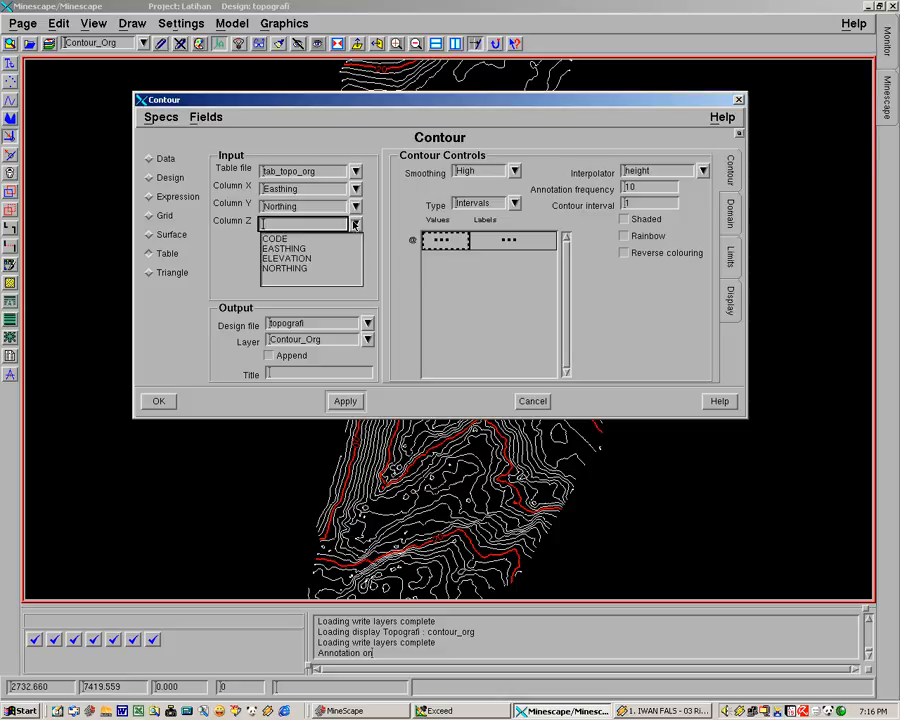
click(284, 258)
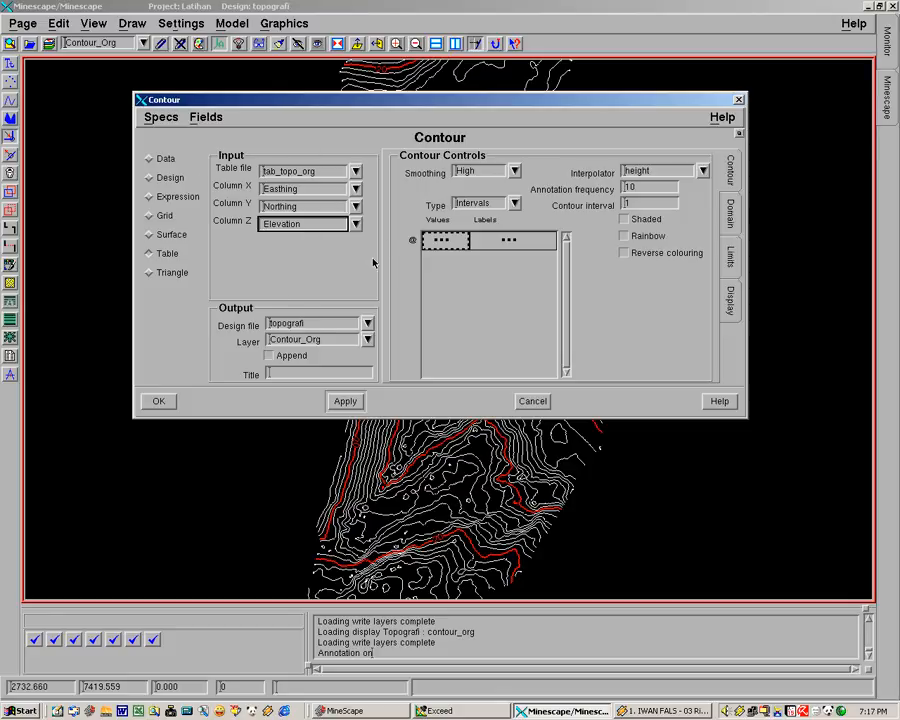
Step: Set the output layer to Contour_Org_R and the smoothing to Point
click(318, 340)
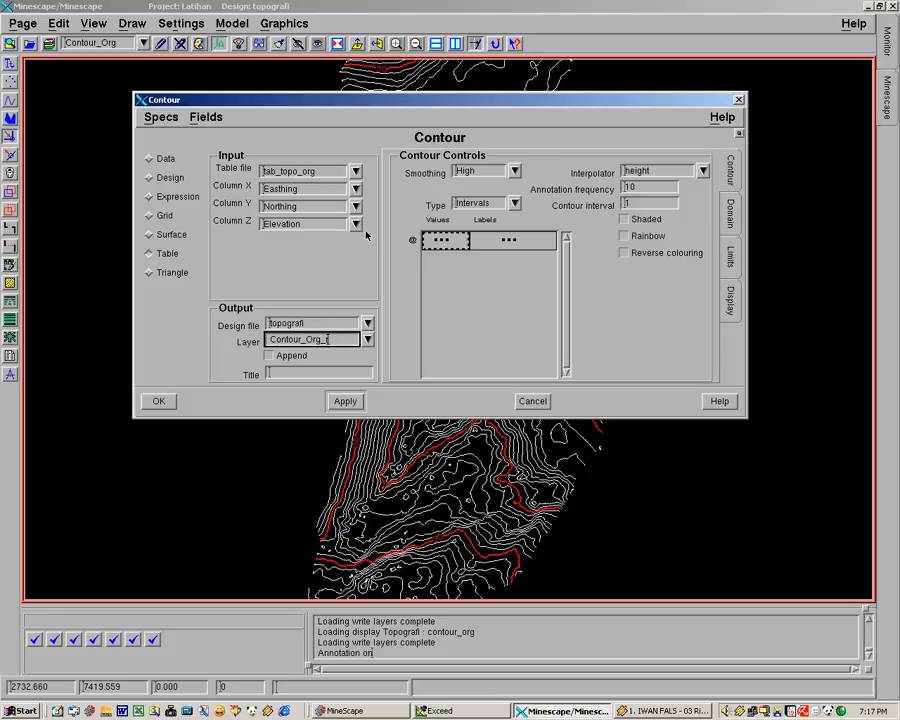
click(515, 173)
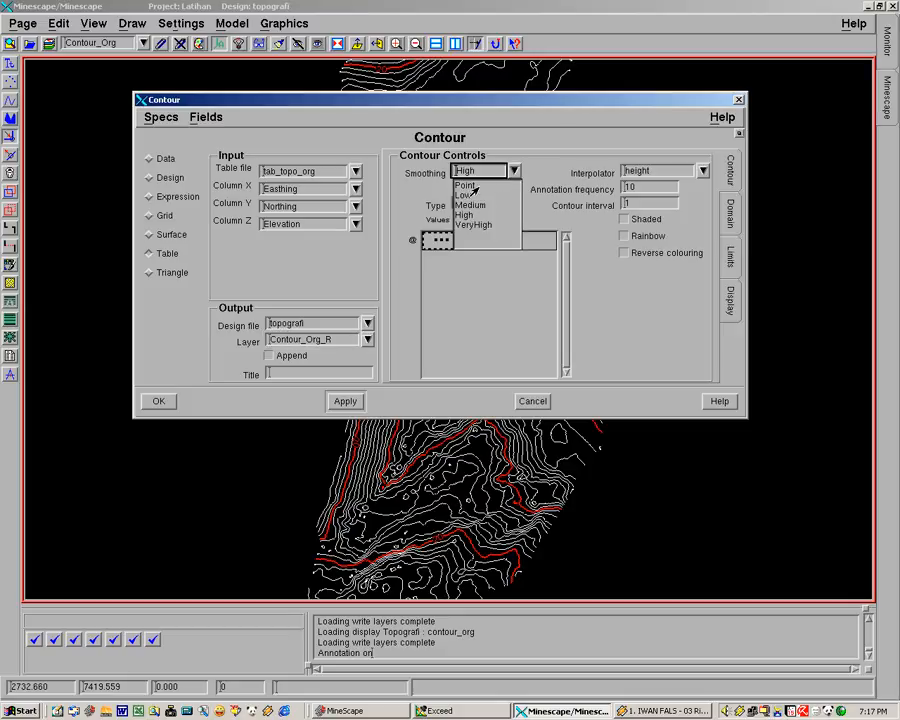
click(466, 185)
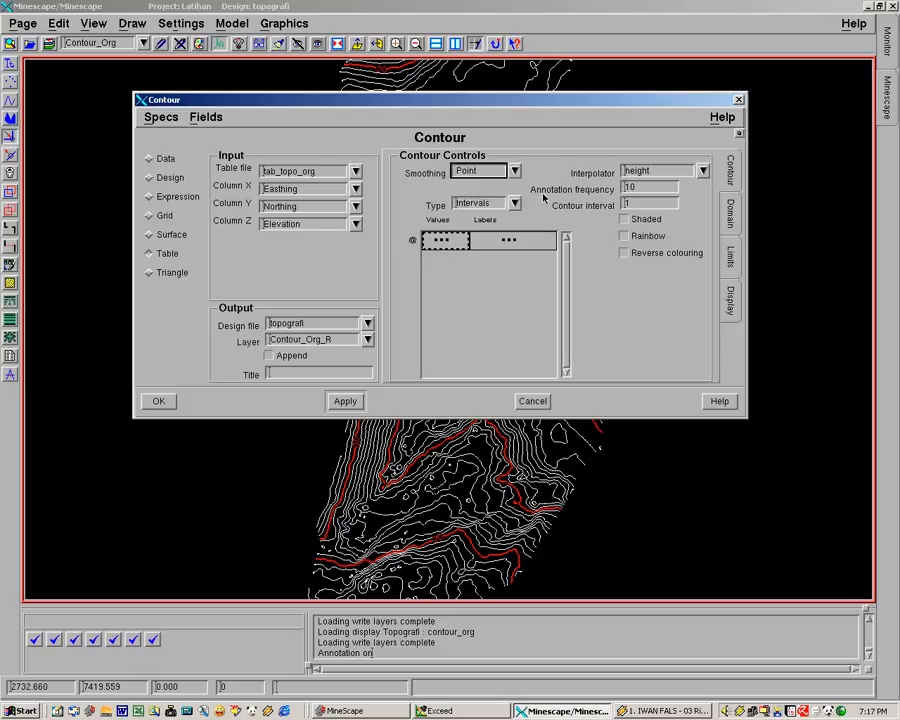
Step: Set the interpolator to contour and generate the contours
click(703, 170)
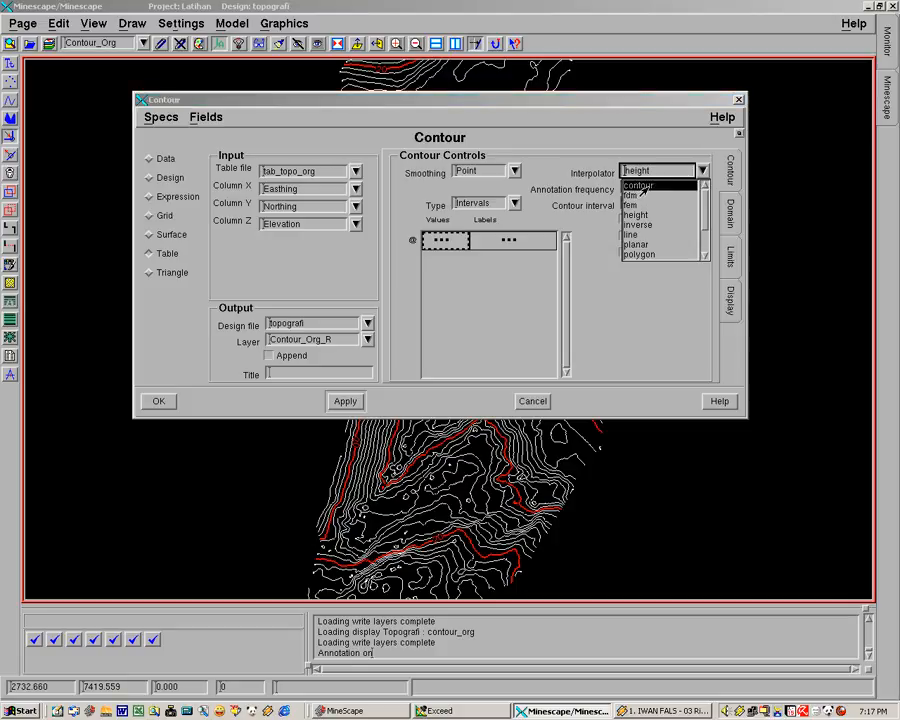
click(652, 186)
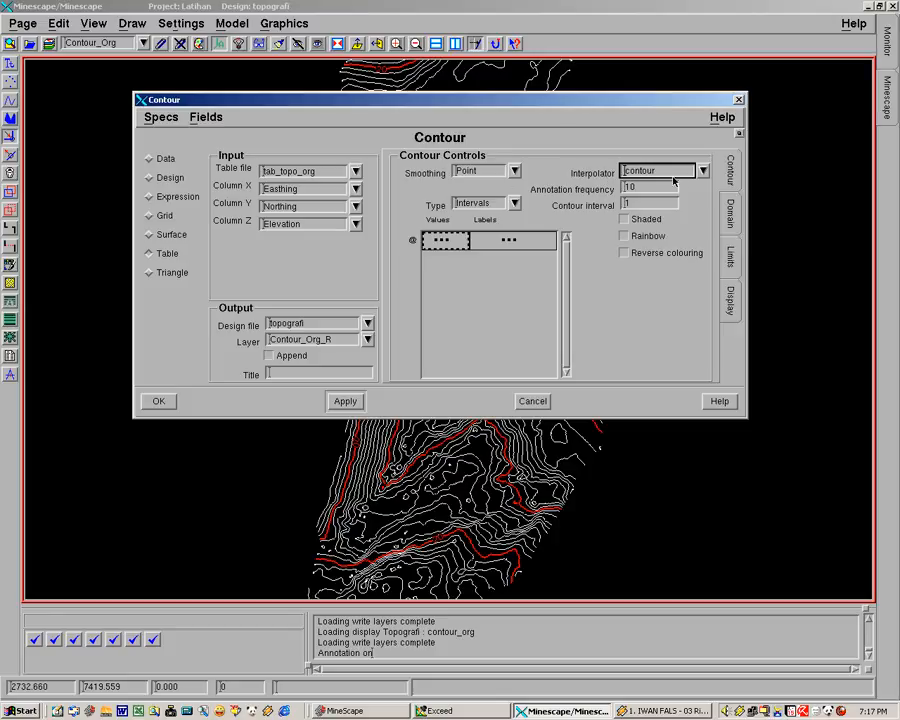
middle_drag(495, 467, 326, 566)
middle_drag(352, 483, 482, 520)
middle_drag(500, 474, 424, 544)
mouse_move(447, 467)
middle_down()
mouse_move(487, 541)
mouse_move(463, 424)
mouse_move(456, 457)
middle_up()
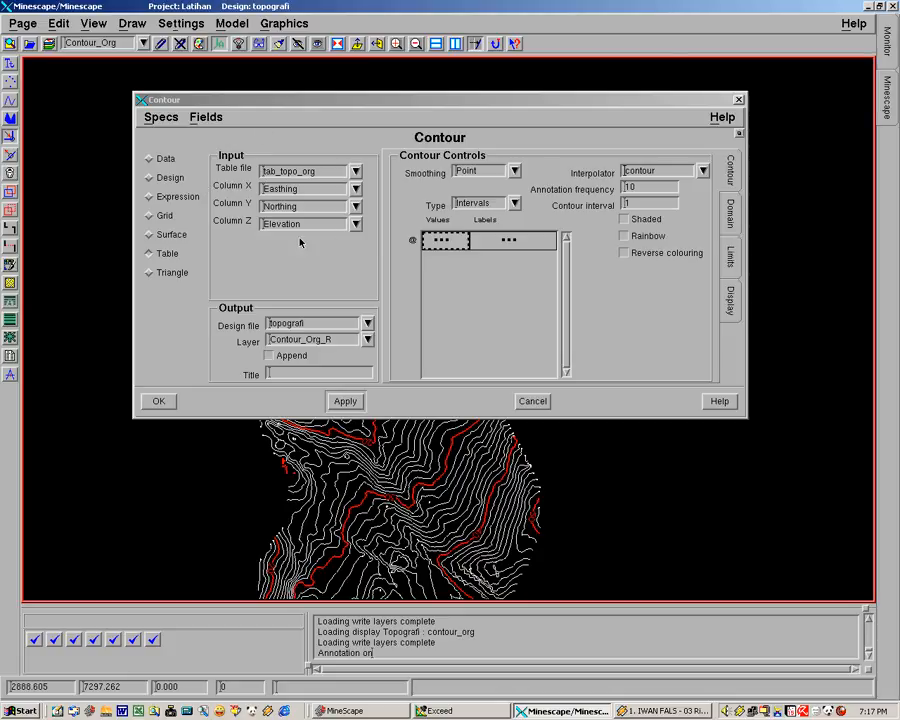
click(159, 402)
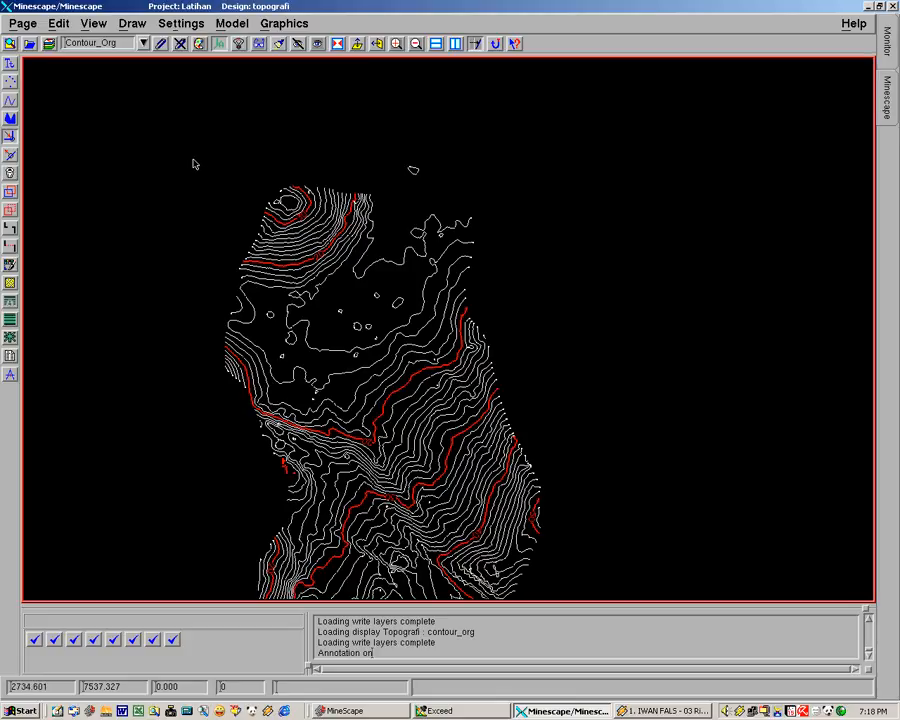
Step: Set CONTOUR_ORG_R as the current layer and display it through the Layer Manager
click(143, 44)
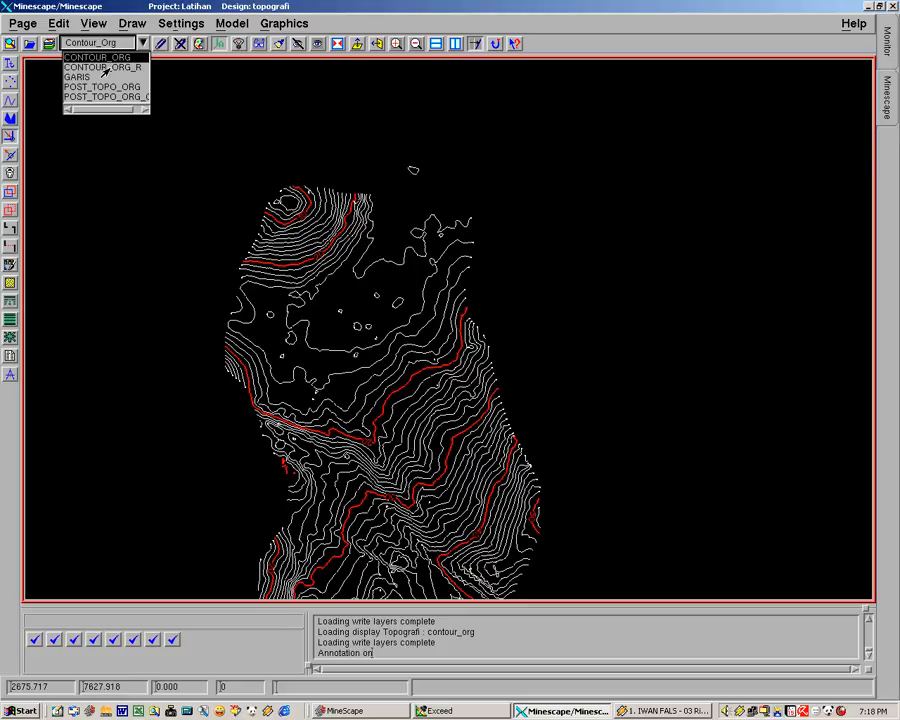
click(106, 68)
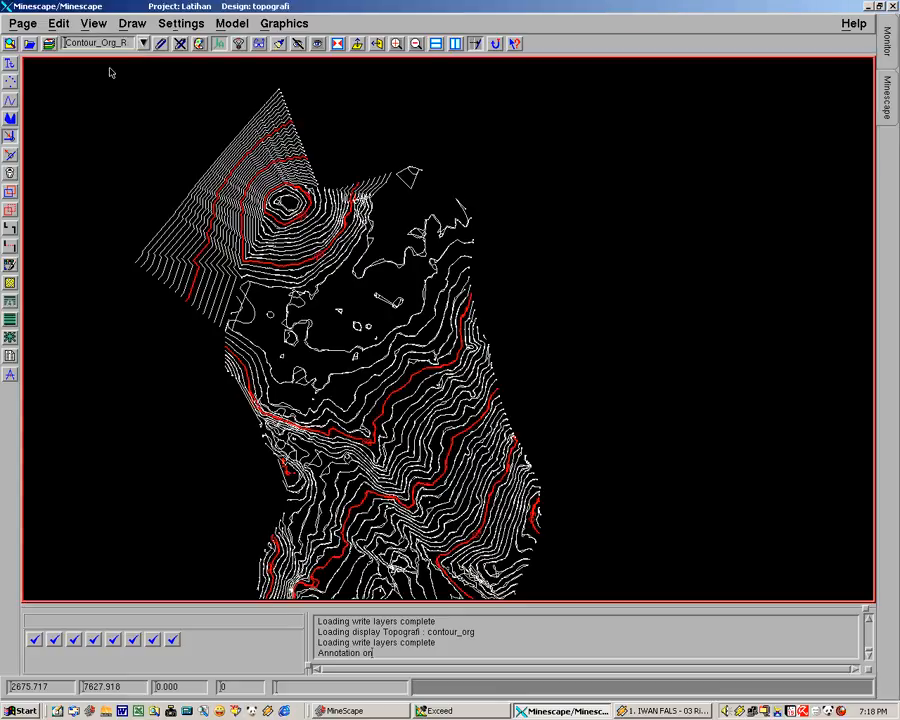
click(48, 45)
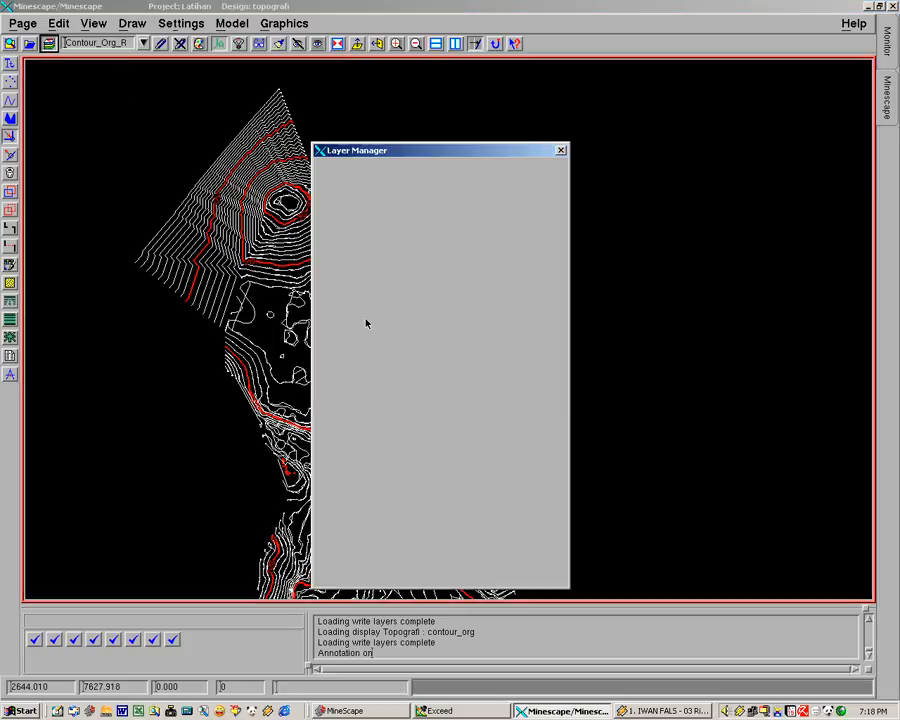
click(490, 316)
click(439, 421)
click(334, 572)
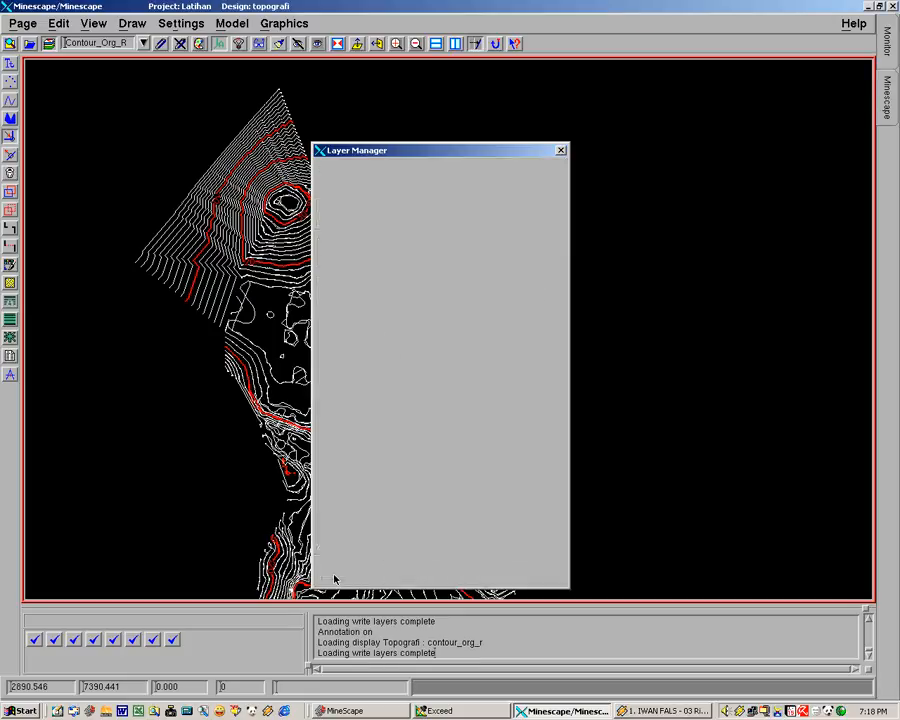
Step: Pan across the map to examine the contours generated from the table data
mouse_move(384, 470)
middle_down()
mouse_move(406, 408)
mouse_move(425, 147)
middle_up()
mouse_move(468, 417)
middle_down()
mouse_move(463, 272)
mouse_move(442, 441)
middle_up()
mouse_move(423, 325)
middle_down()
mouse_move(412, 411)
mouse_move(448, 364)
middle_up()
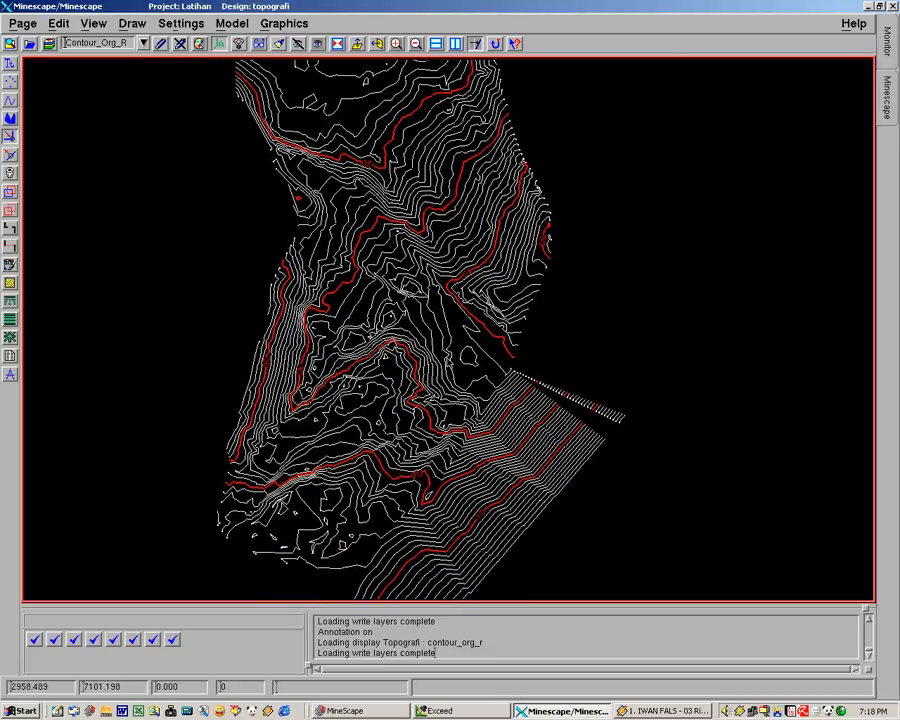
Step: Continue panning over the northern and southern parts of the contour map to inspect the generated lines
middle_drag(482, 314, 402, 424)
mouse_move(364, 348)
middle_down()
mouse_move(410, 405)
mouse_move(481, 439)
mouse_move(489, 411)
middle_up()
mouse_move(478, 474)
middle_down()
mouse_move(475, 332)
mouse_move(454, 334)
mouse_move(408, 406)
mouse_move(406, 432)
mouse_move(415, 374)
mouse_move(456, 332)
mouse_move(432, 355)
mouse_move(409, 414)
mouse_move(442, 369)
mouse_move(457, 322)
mouse_move(439, 281)
middle_up()
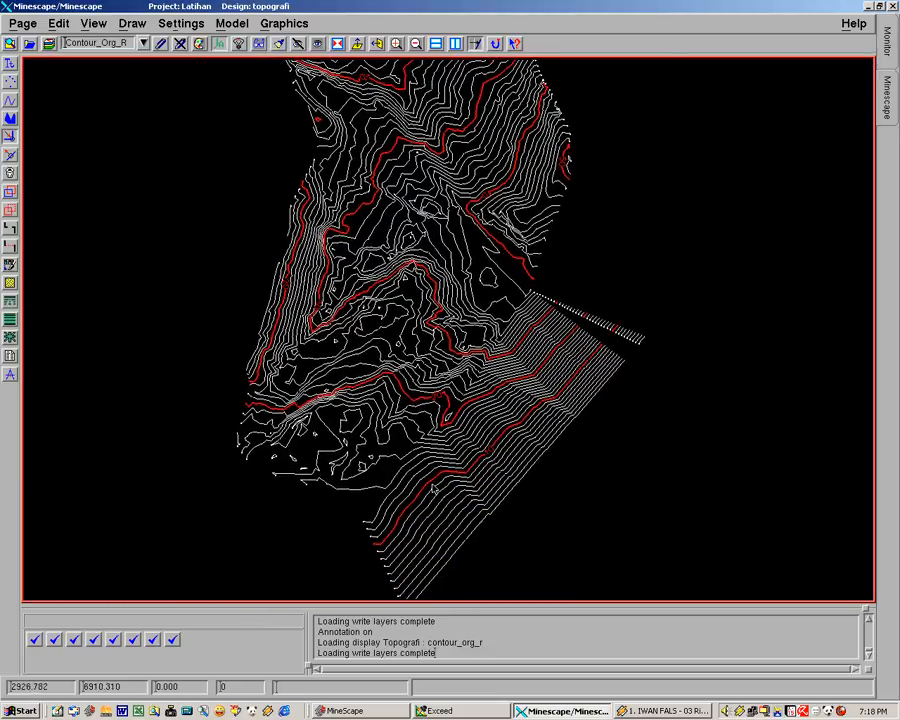
middle_drag(495, 313, 503, 478)
middle_drag(418, 141, 463, 320)
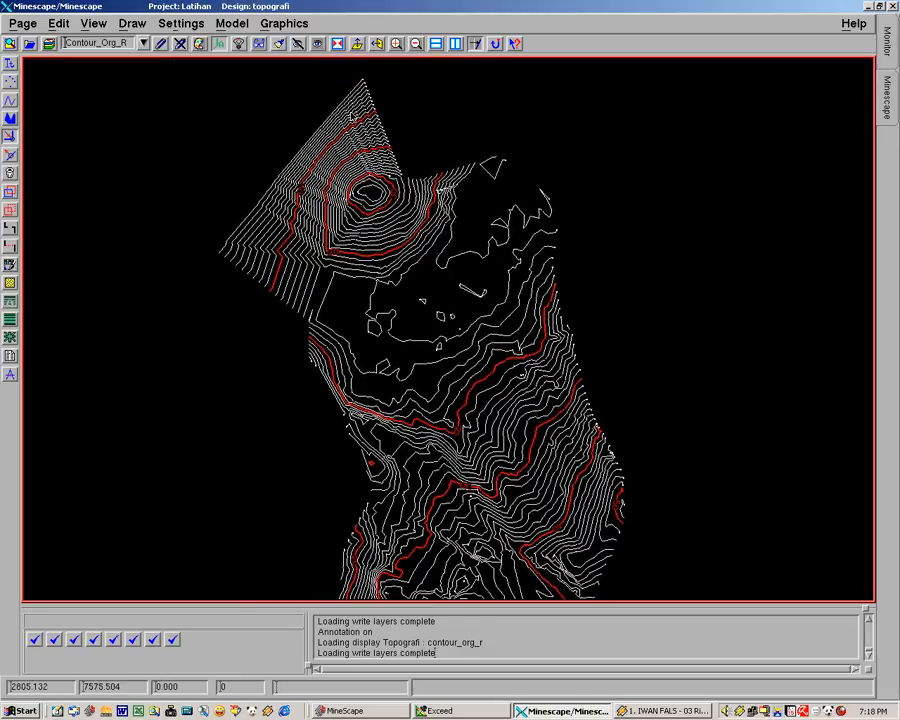
middle_drag(349, 309, 331, 188)
mouse_move(349, 280)
middle_down()
mouse_move(350, 219)
mouse_move(340, 271)
middle_up()
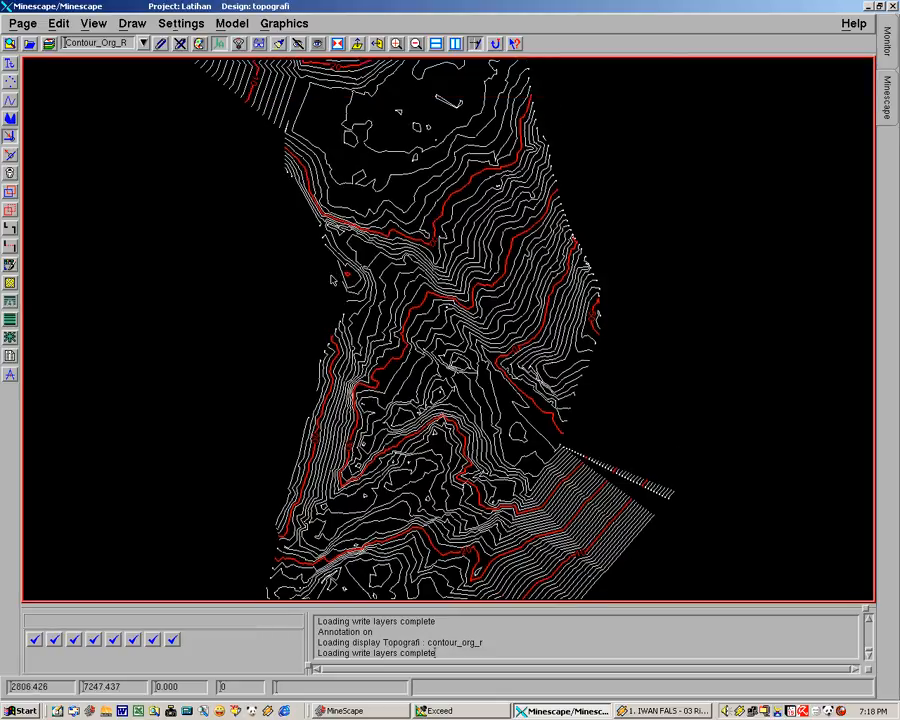
Step: Temporarily display the Post_Topo_Org_Co layer over the contours through the Layer Manager, then remove it from the display layers
click(48, 43)
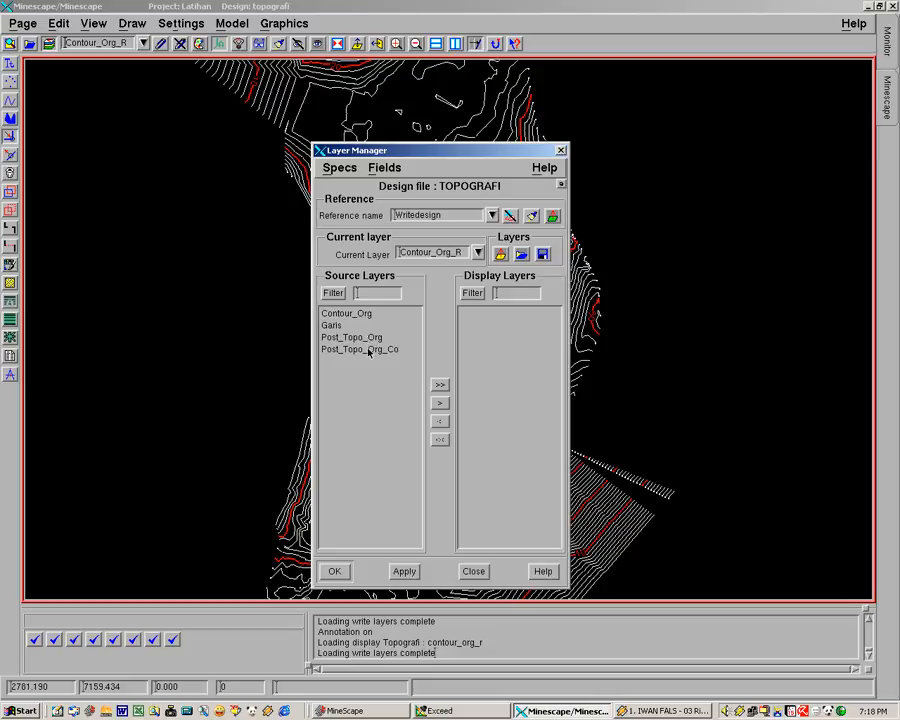
double_click(368, 350)
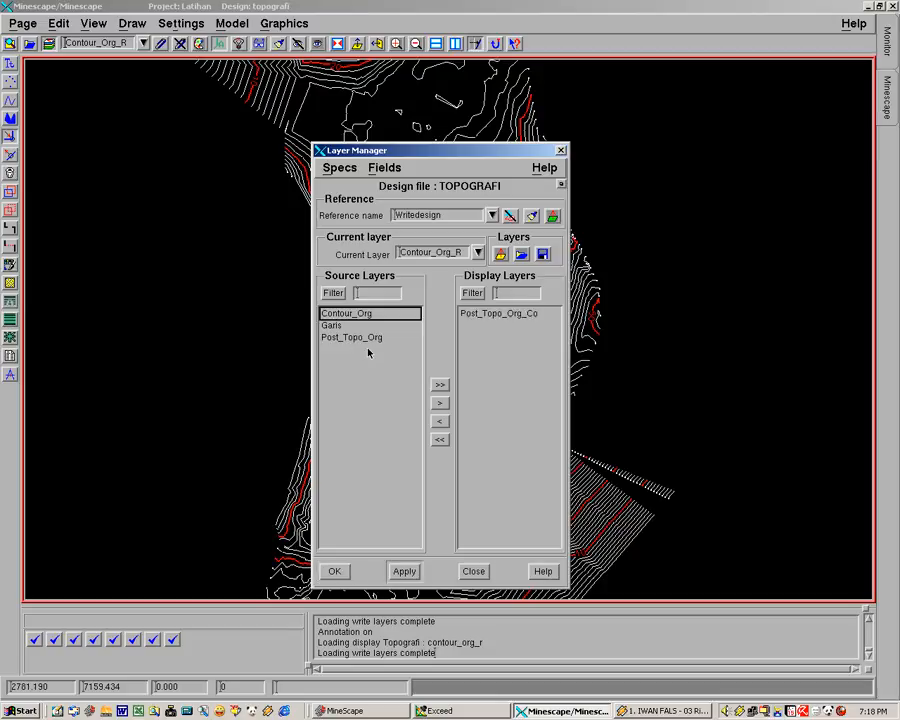
click(335, 571)
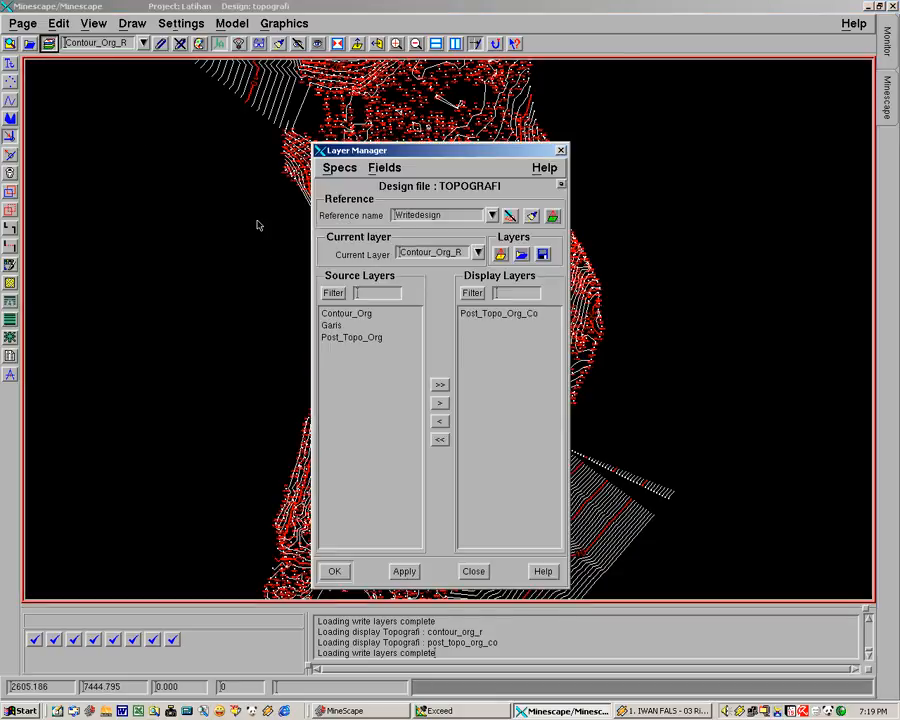
click(500, 314)
click(439, 421)
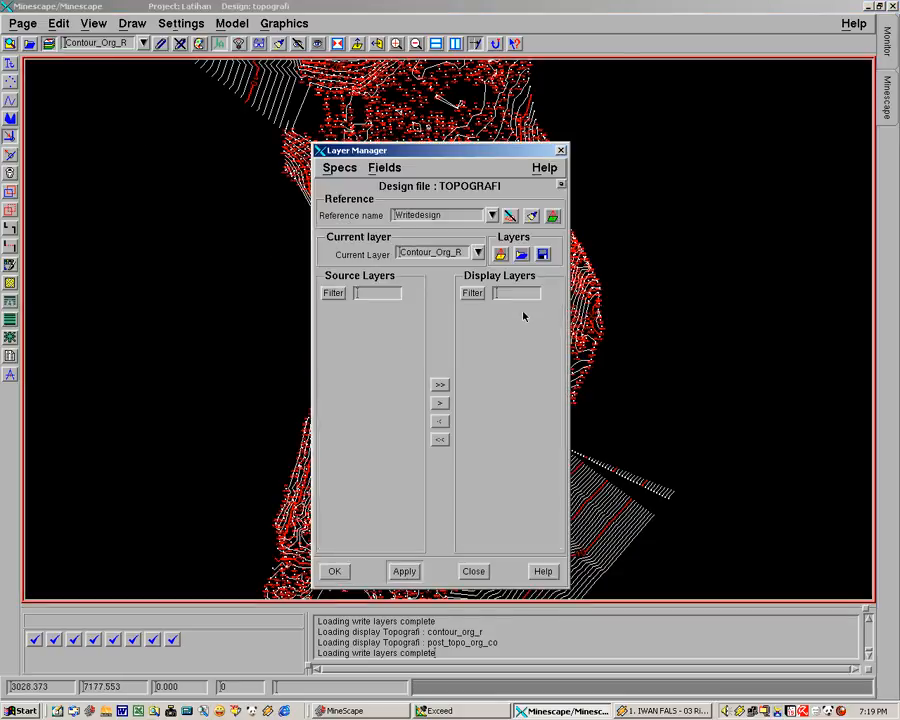
click(335, 571)
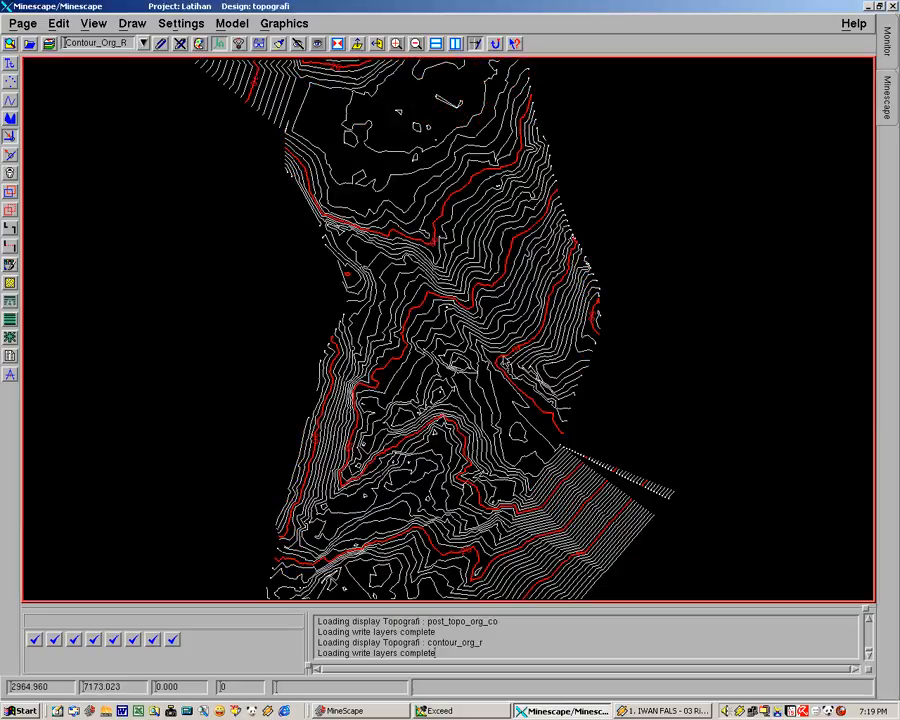
Step: Open the Contour dialog to review its table input and output settings, then close it
middle_drag(507, 417, 467, 388)
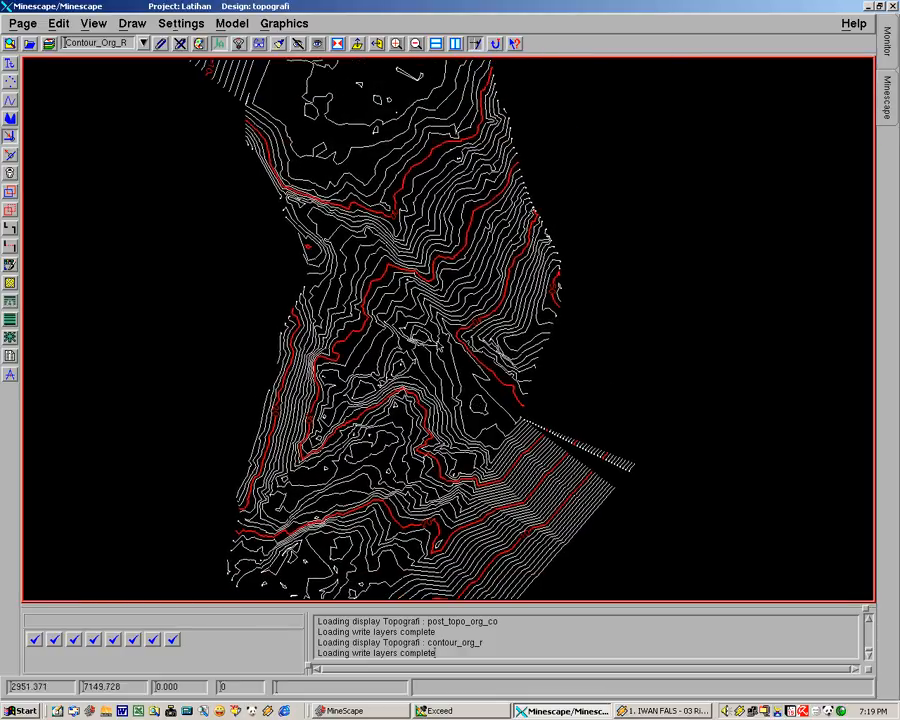
click(284, 23)
click(284, 86)
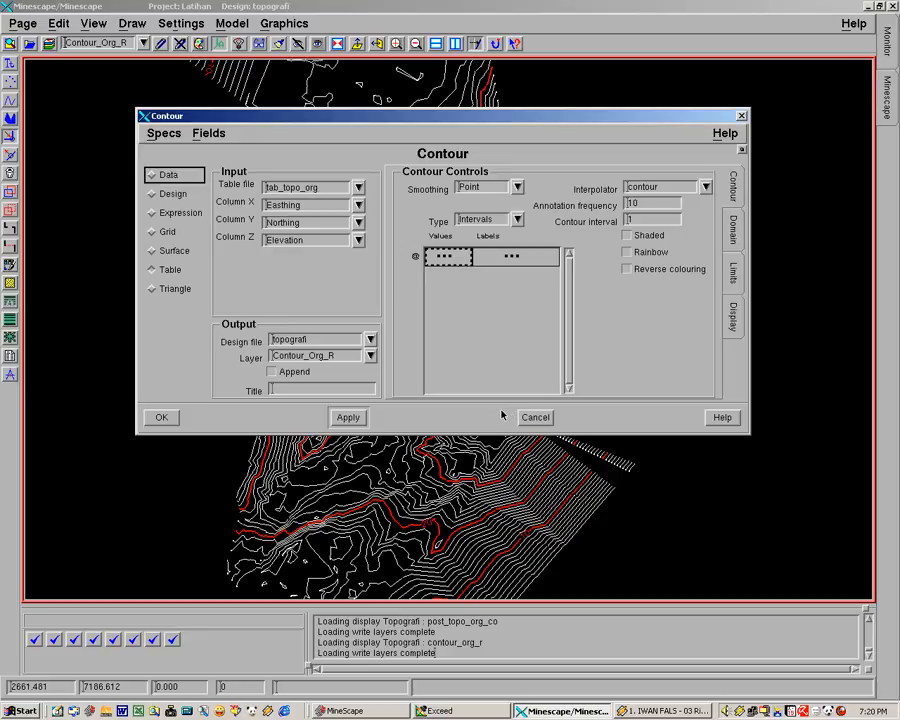
click(741, 117)
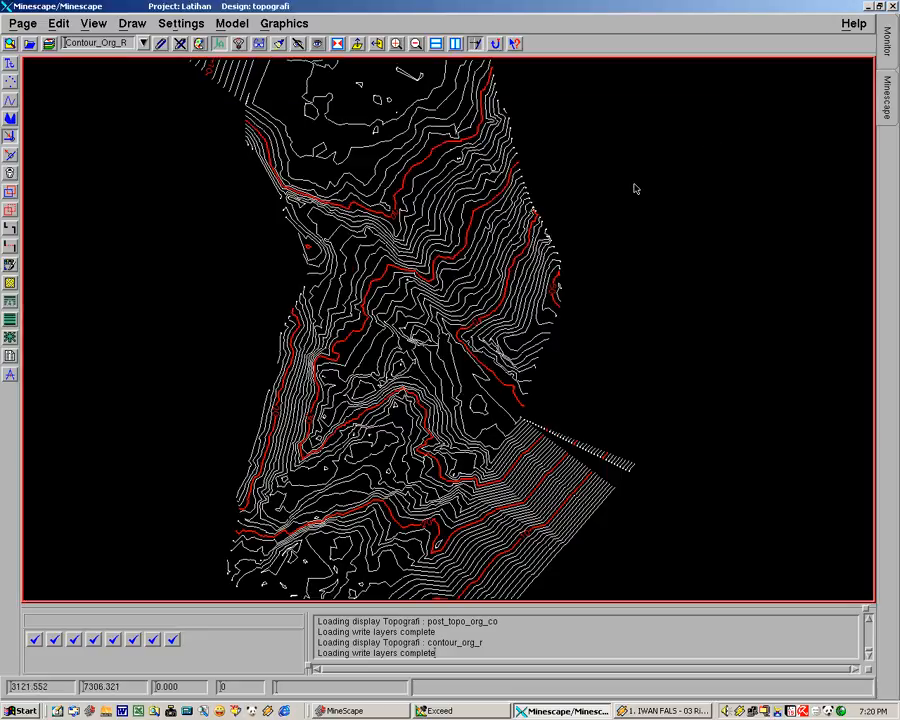